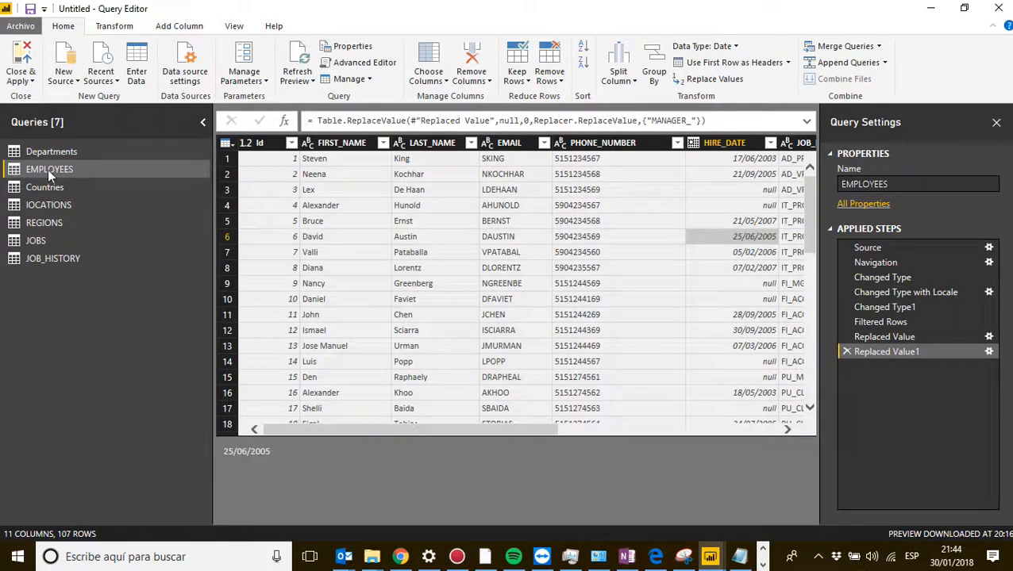
Inspect the distinct values of the SALARY column in the EMPLOYEES query, from the lowest to the highest
{"action": "left_click_drag", "start_coordinate": [421, 428], "coordinate": [635, 431]}
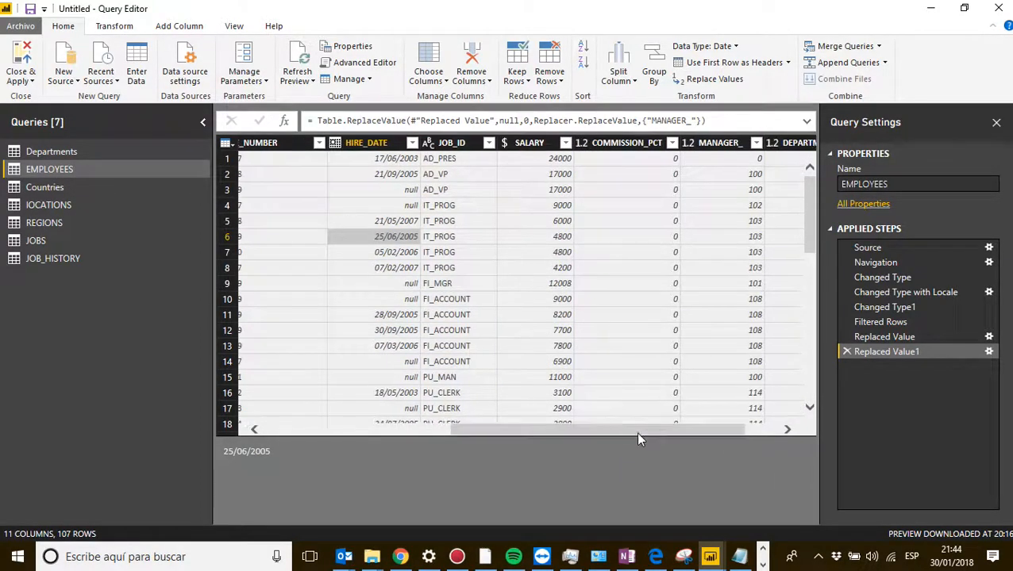
{"action": "left_click", "coordinate": [531, 146]}
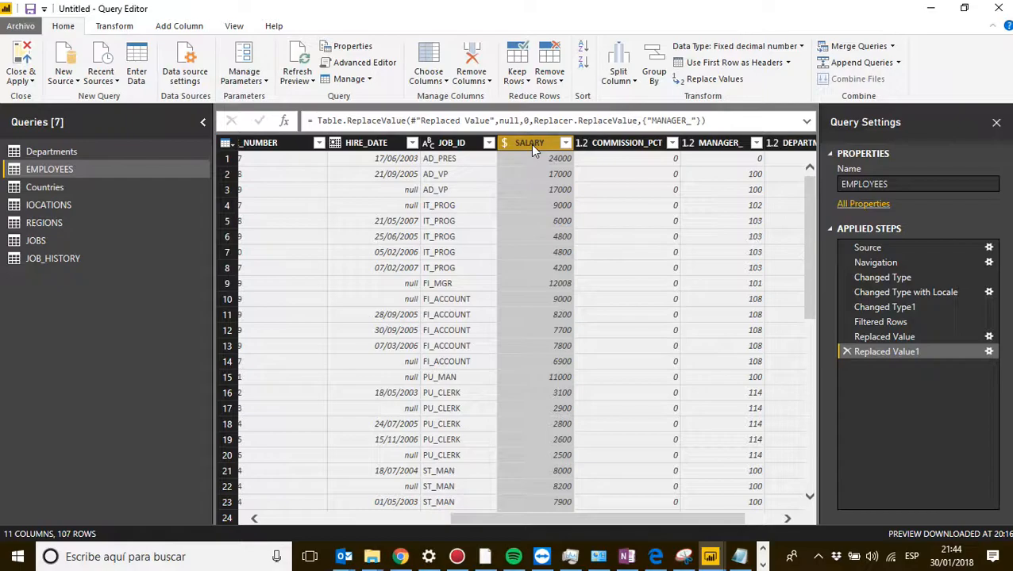
{"action": "left_click", "coordinate": [565, 143]}
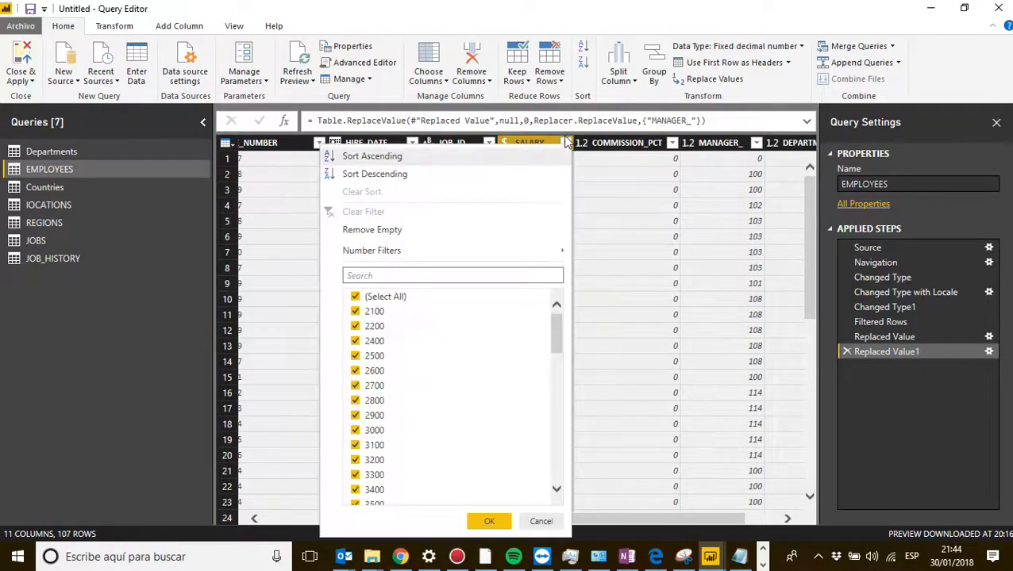
{"action": "left_click_drag", "start_coordinate": [555, 332], "coordinate": [554, 472]}
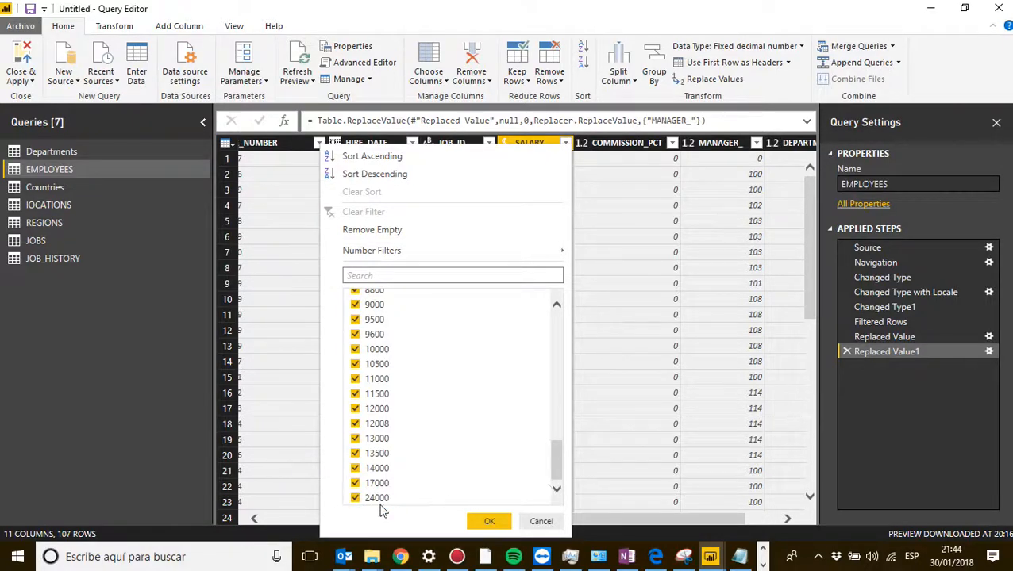
{"action": "left_click", "coordinate": [635, 203]}
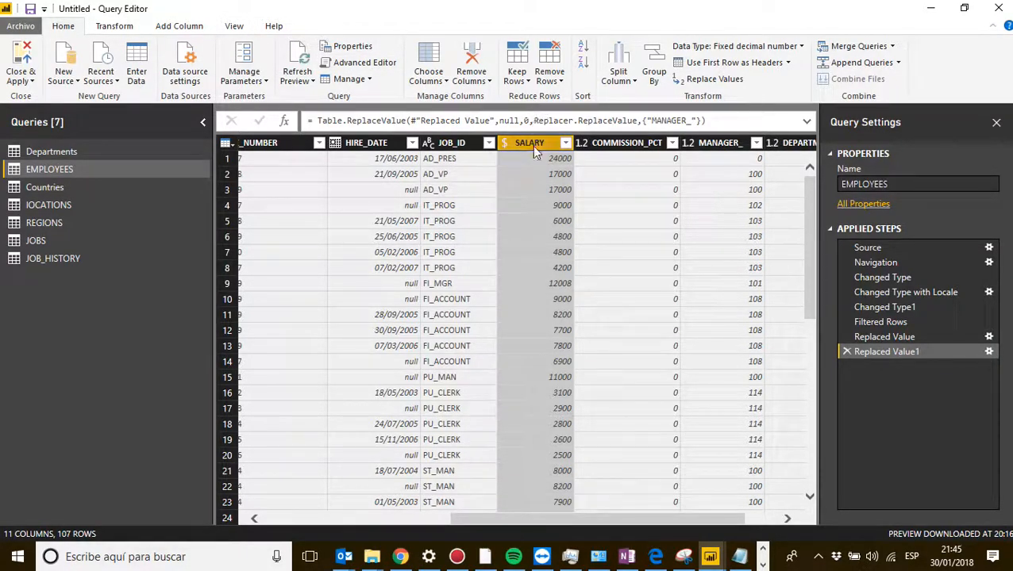
Start a new conditional column in the EMPLOYEES query and name it "Columna Condicional"
{"action": "left_click", "coordinate": [180, 26]}
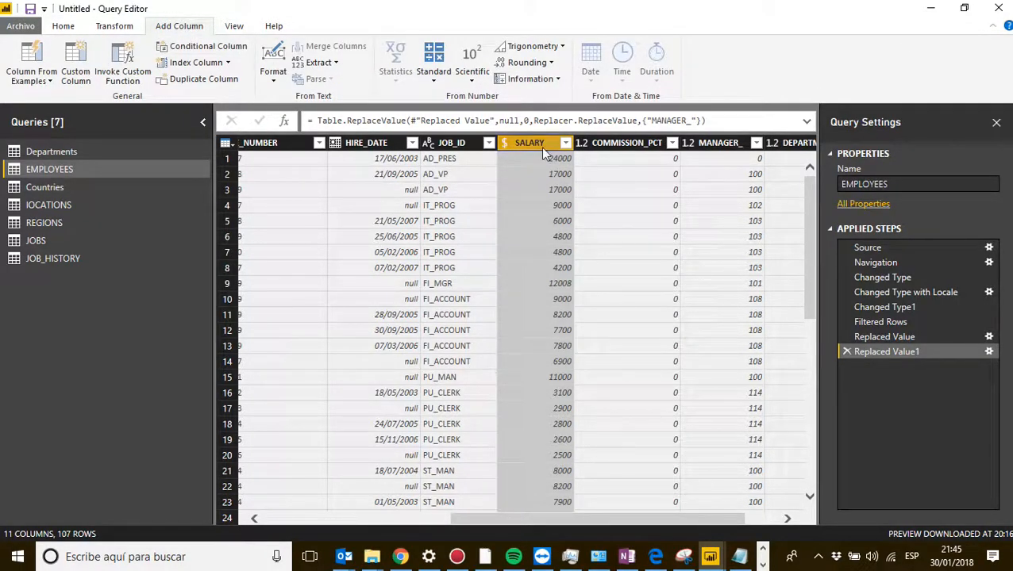
{"action": "left_click", "coordinate": [211, 47]}
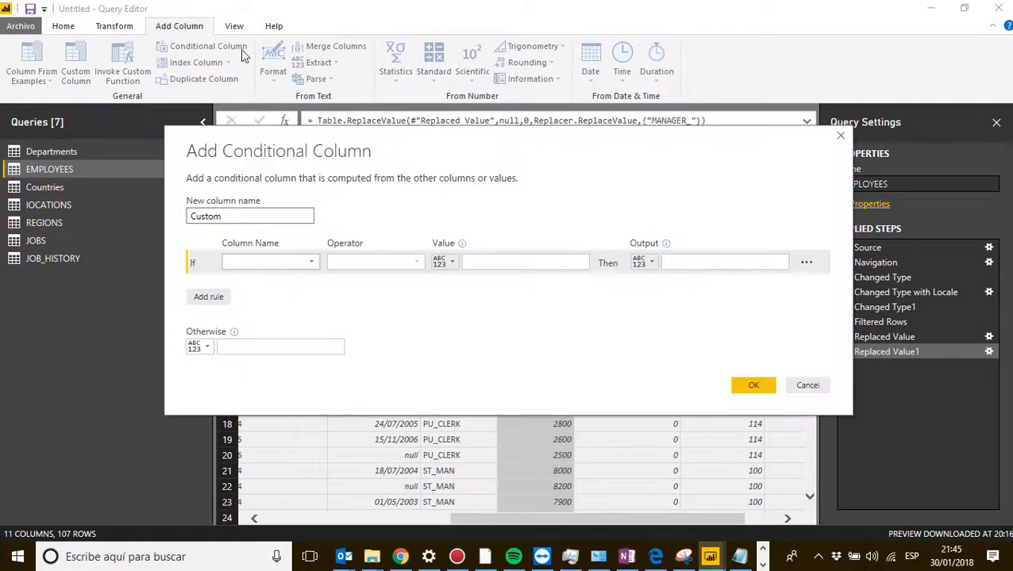
{"action": "left_click_drag", "start_coordinate": [397, 146], "coordinate": [417, 91]}
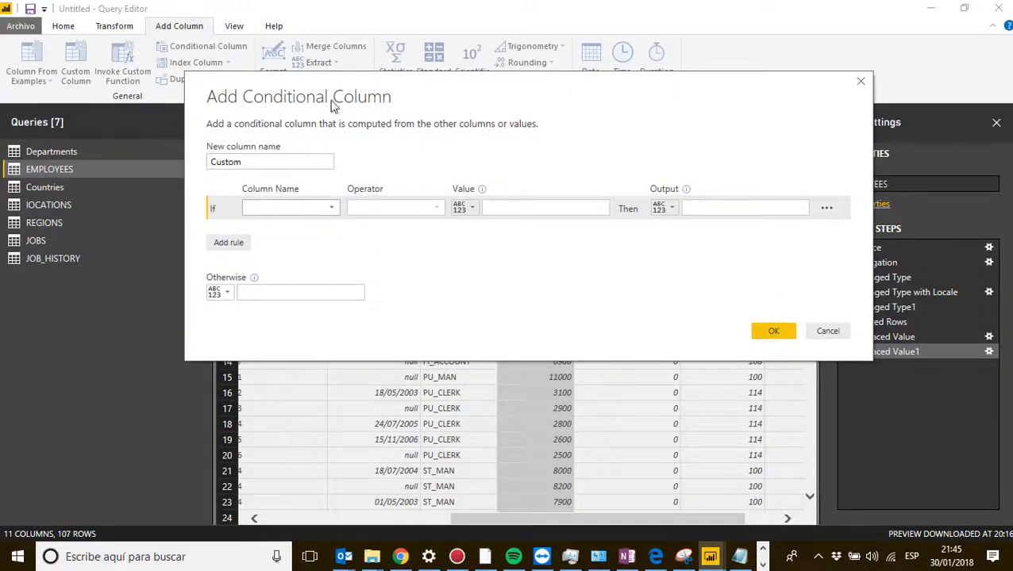
{"action": "left_click", "coordinate": [252, 162]}
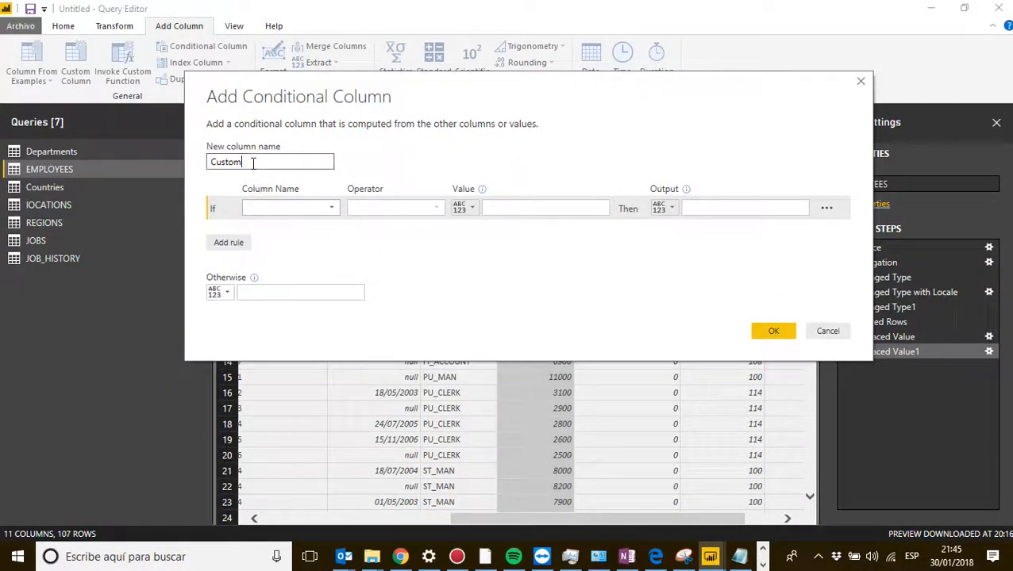
{"action": "left_click_drag", "start_coordinate": [253, 163], "coordinate": [203, 164]}
{"action": "type", "text": "P"}
{"action": "key", "text": "BackSpace"}
{"action": "type", "text": "CO"}
{"action": "key", "text": "BackSpace"}
{"action": "key", "text": "BackSpace"}
{"action": "type", "text": "c"}
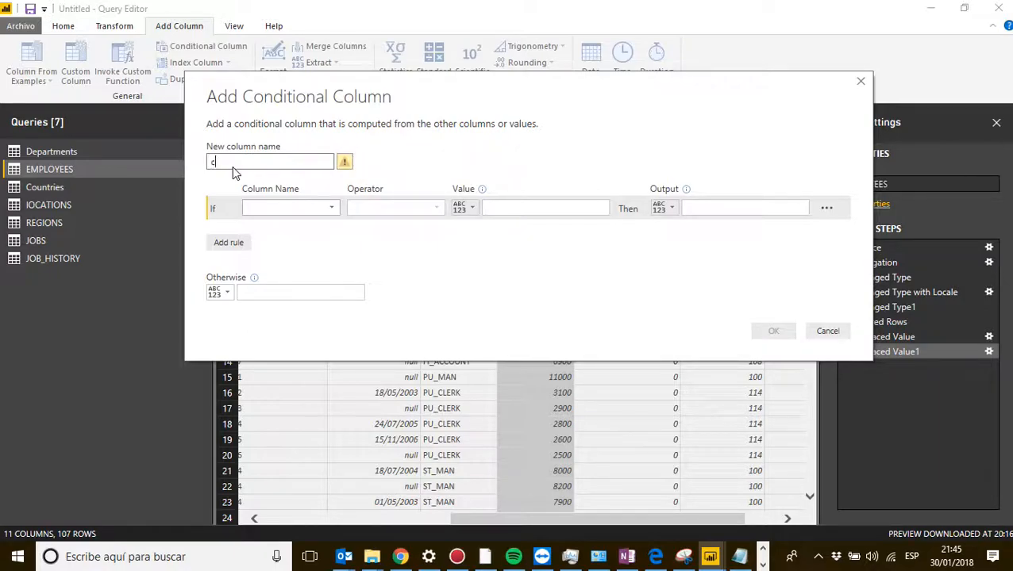
{"action": "type", "text": "OL"}
{"action": "key", "text": "BackSpace"}
{"action": "key", "text": "BackSpace"}
{"action": "key", "text": "BackSpace"}
{"action": "type", "text": "Colu"}
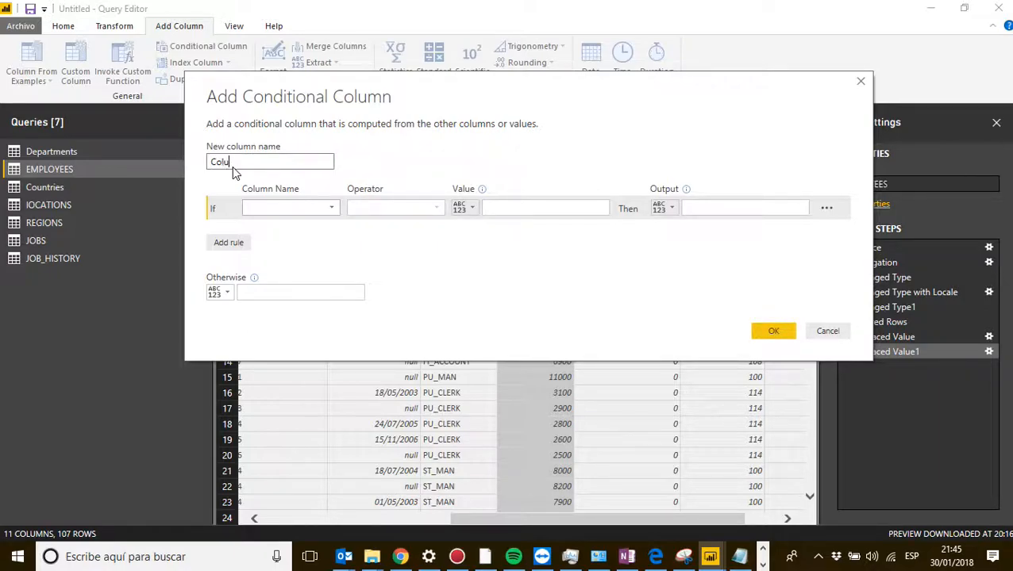
{"action": "type", "text": "mna Condicional"}
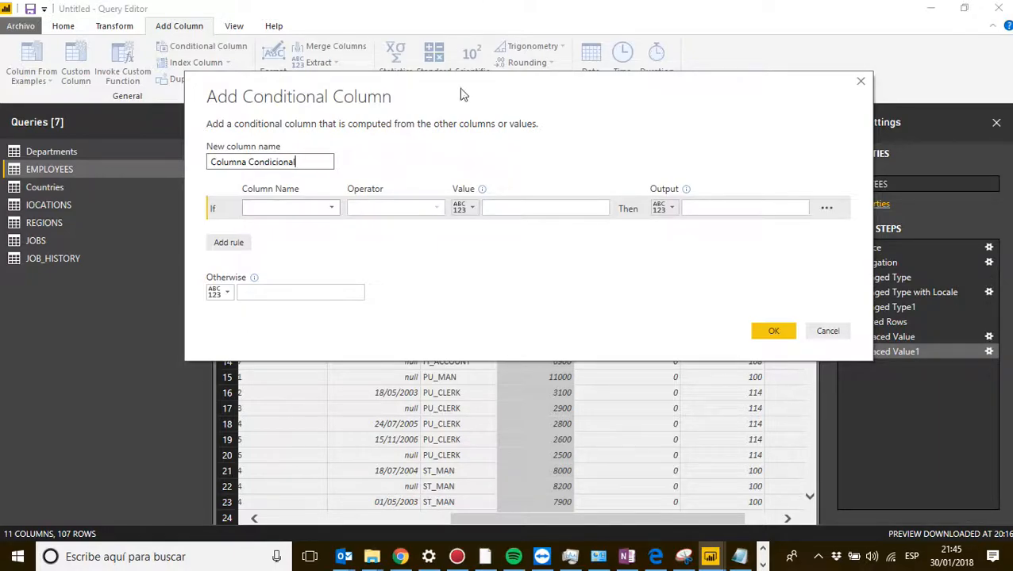
Define the first rule's condition as SALARY is less than 5000
{"action": "left_click_drag", "start_coordinate": [498, 115], "coordinate": [526, 81]}
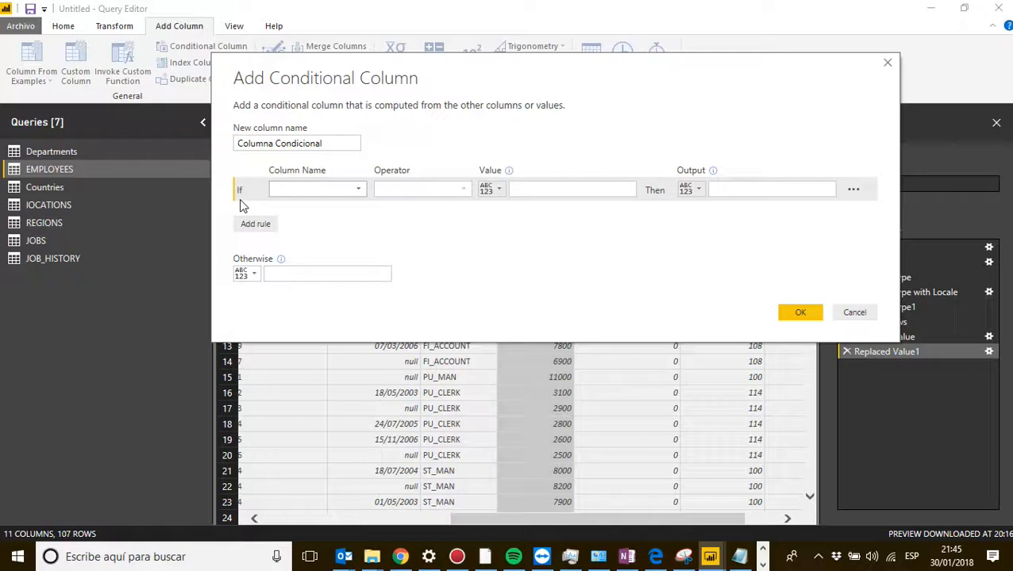
{"action": "left_click_drag", "start_coordinate": [550, 86], "coordinate": [523, 174]}
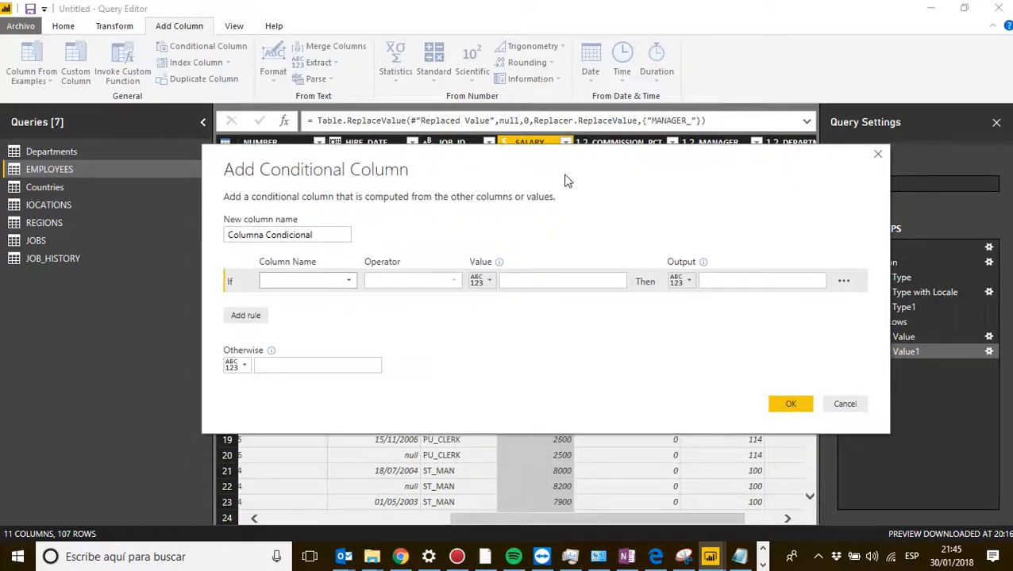
{"action": "left_click", "coordinate": [347, 282]}
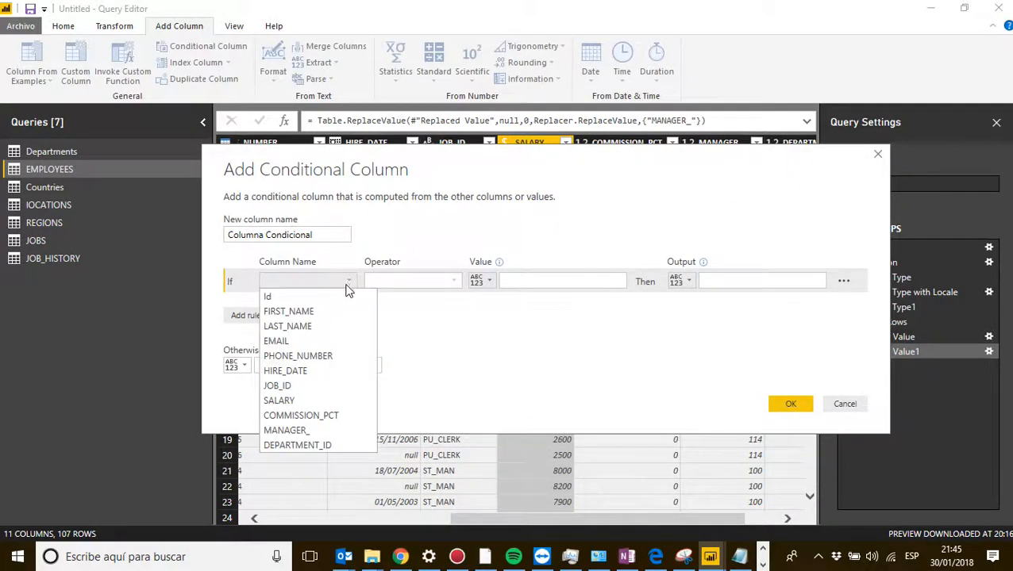
{"action": "left_click", "coordinate": [298, 400]}
{"action": "left_click_drag", "start_coordinate": [557, 173], "coordinate": [567, 208]}
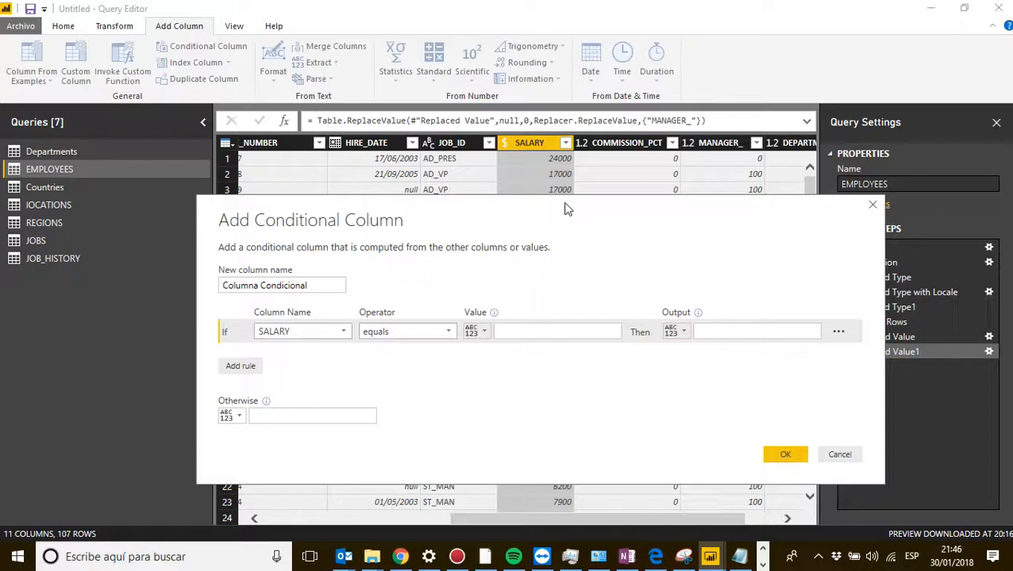
{"action": "left_click_drag", "start_coordinate": [475, 223], "coordinate": [436, 212]}
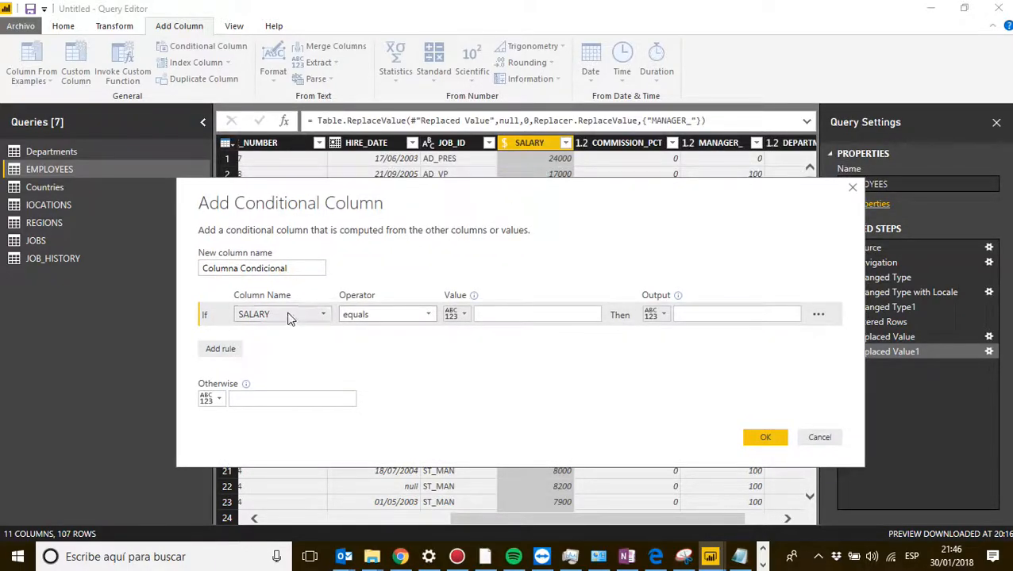
{"action": "left_click", "coordinate": [427, 318]}
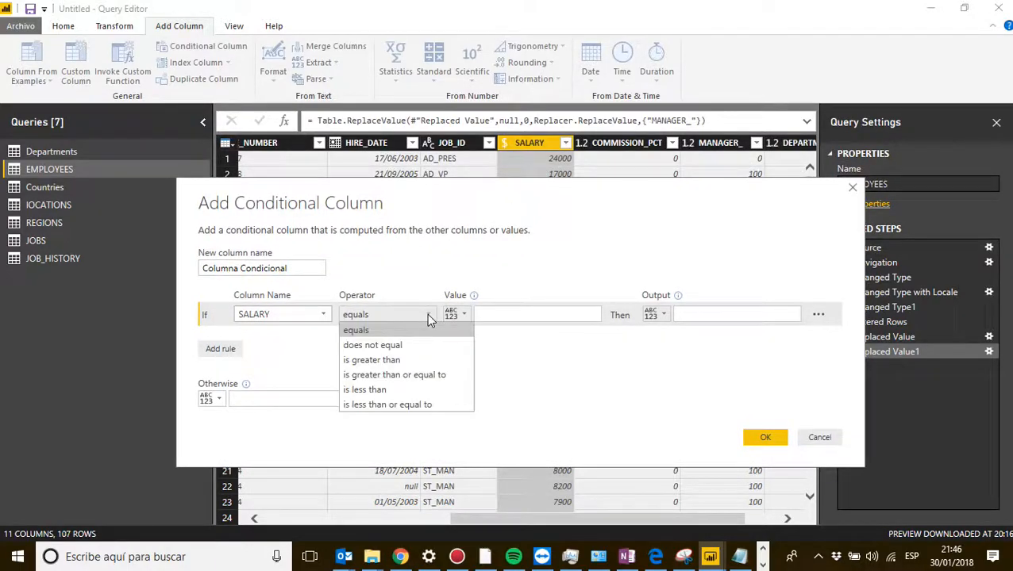
{"action": "left_click", "coordinate": [376, 390]}
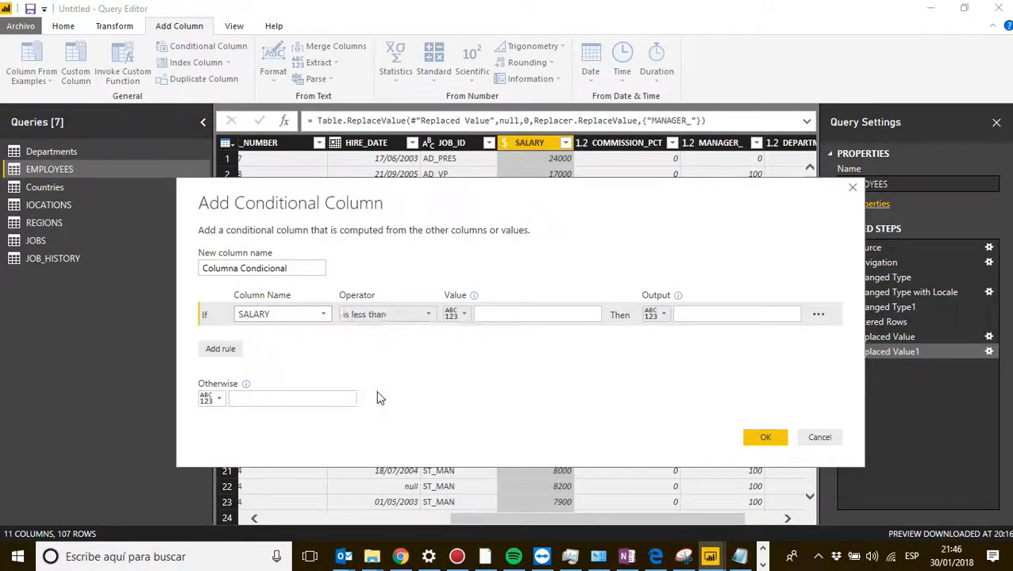
{"action": "left_click", "coordinate": [457, 314]}
{"action": "left_click", "coordinate": [476, 331]}
{"action": "left_click", "coordinate": [497, 316]}
{"action": "type", "text": "5000"}
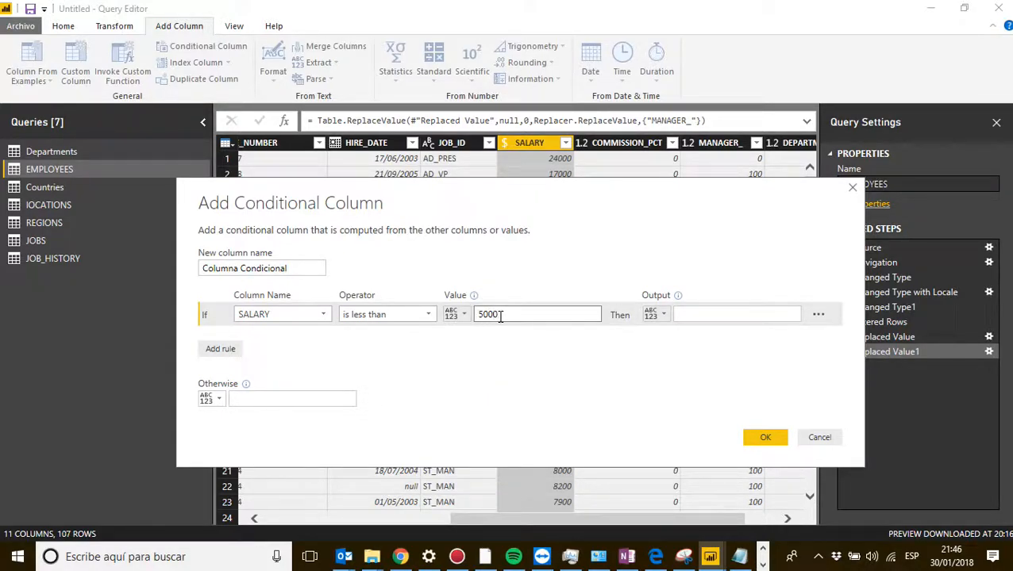
Set the output of the first rule to the entered value 15%
{"action": "left_click", "coordinate": [704, 315]}
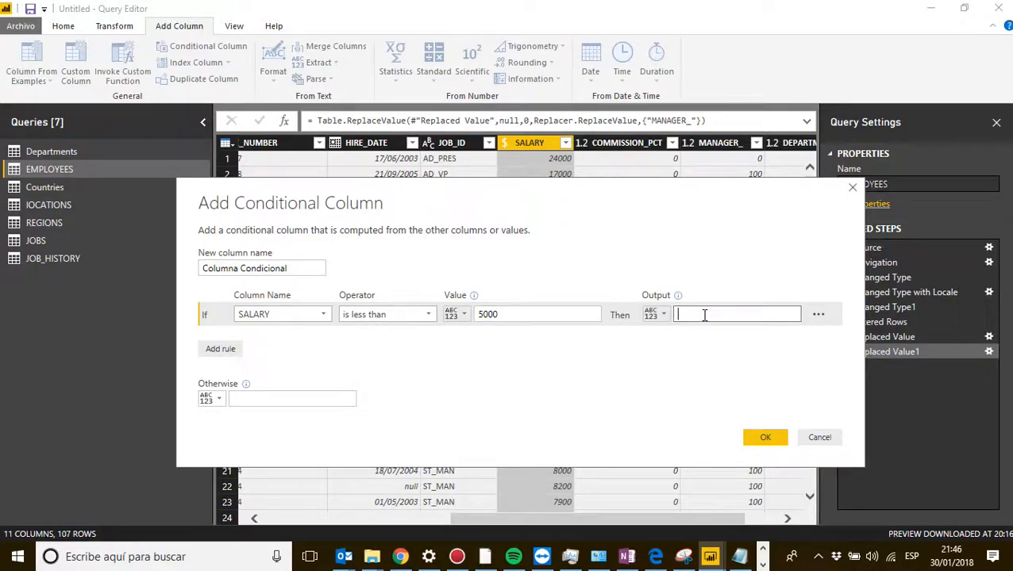
{"action": "type", "text": "10"}
{"action": "key", "text": "BackSpace"}
{"action": "key", "text": "BackSpace"}
{"action": "type", "text": "15%"}
{"action": "left_click", "coordinate": [655, 317]}
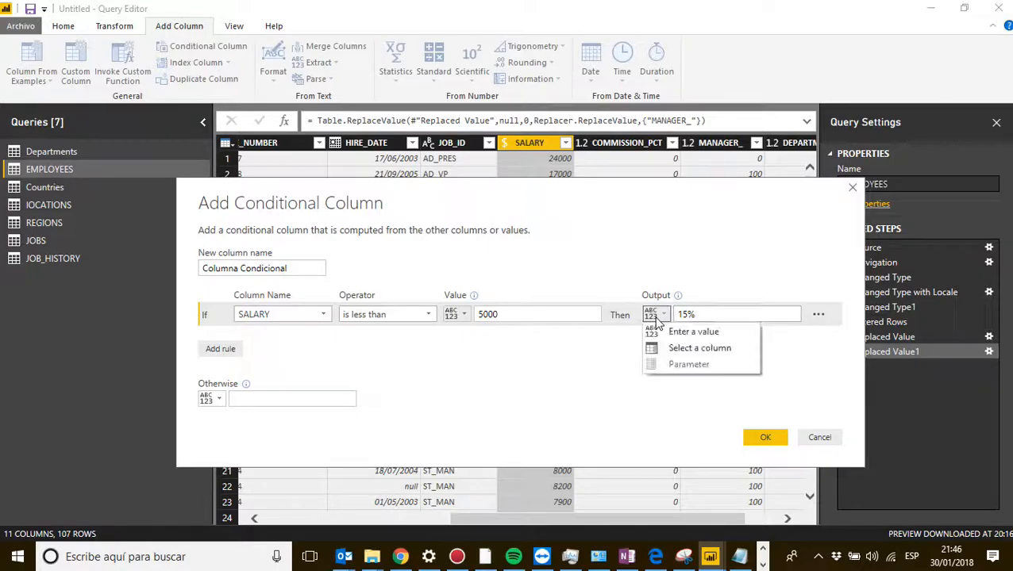
{"action": "left_click", "coordinate": [717, 315]}
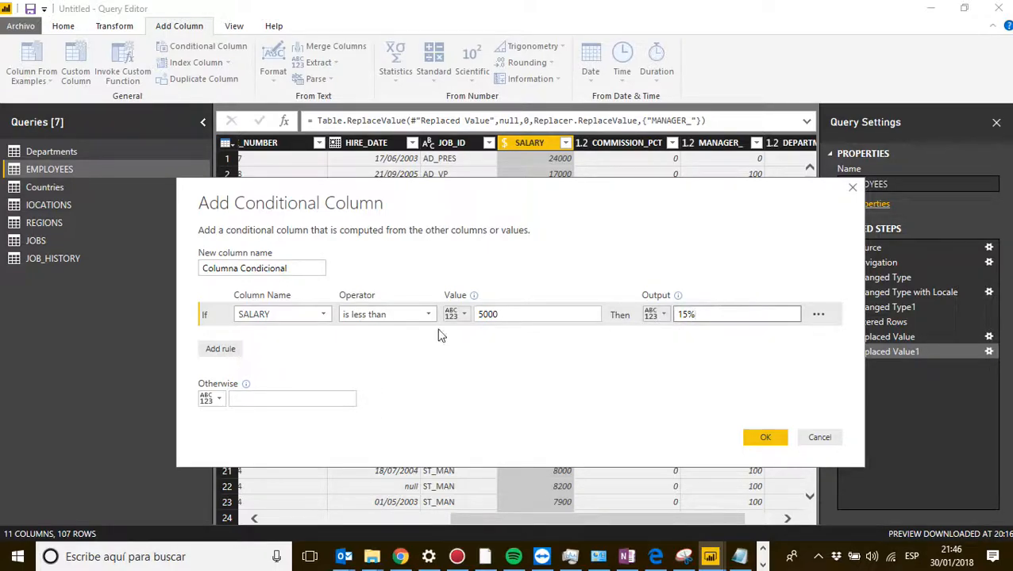
Add an Else If rule that outputs 5% when SALARY is greater than 15000
{"action": "left_click", "coordinate": [235, 353]}
{"action": "left_click", "coordinate": [261, 339]}
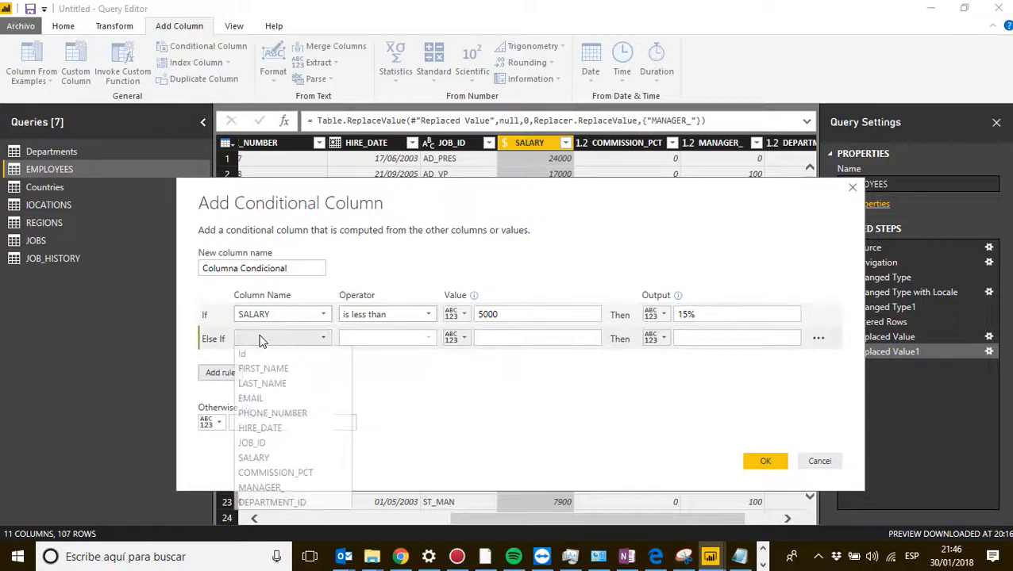
{"action": "left_click", "coordinate": [262, 340]}
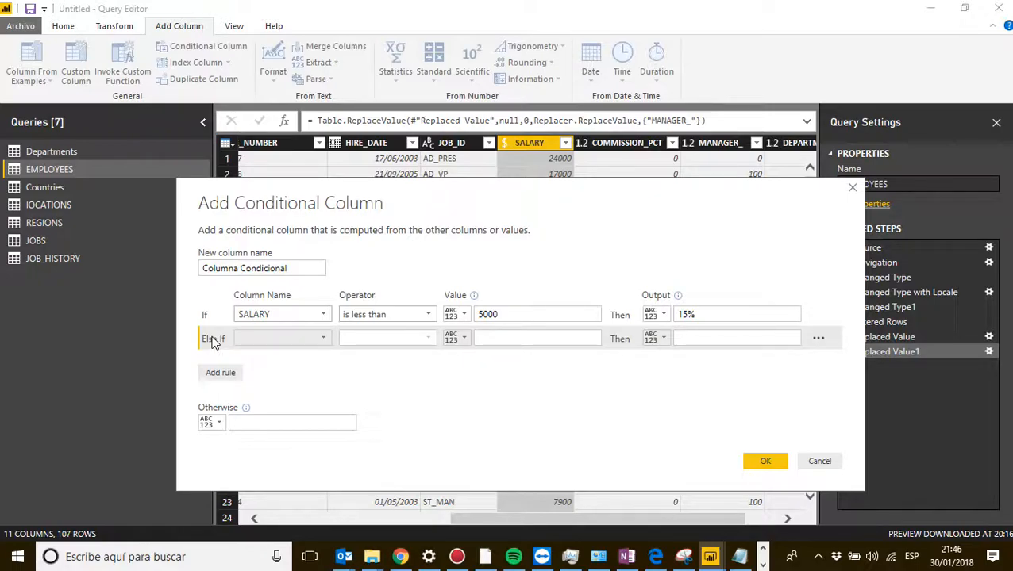
{"action": "left_click", "coordinate": [315, 340]}
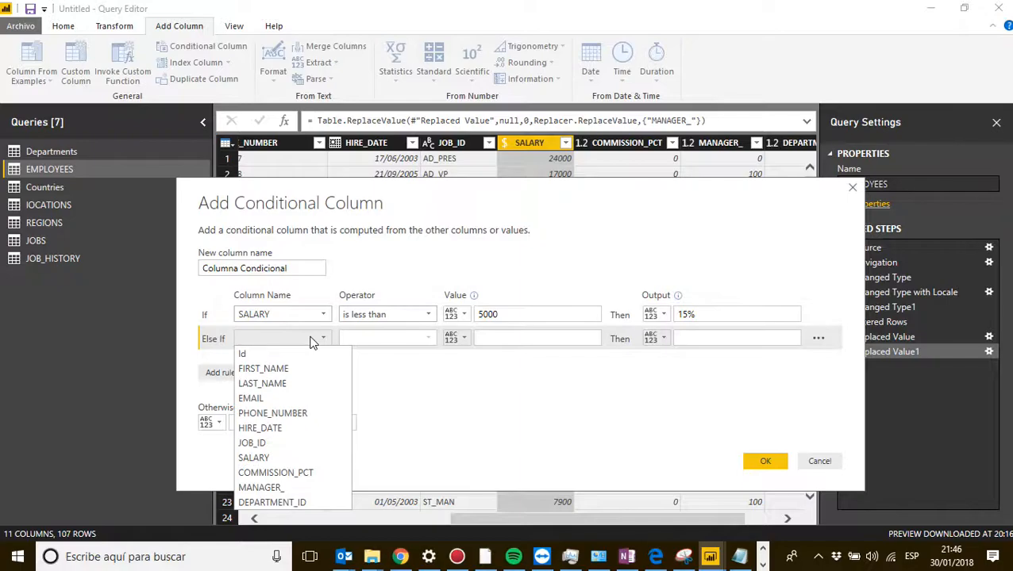
{"action": "left_click", "coordinate": [254, 459]}
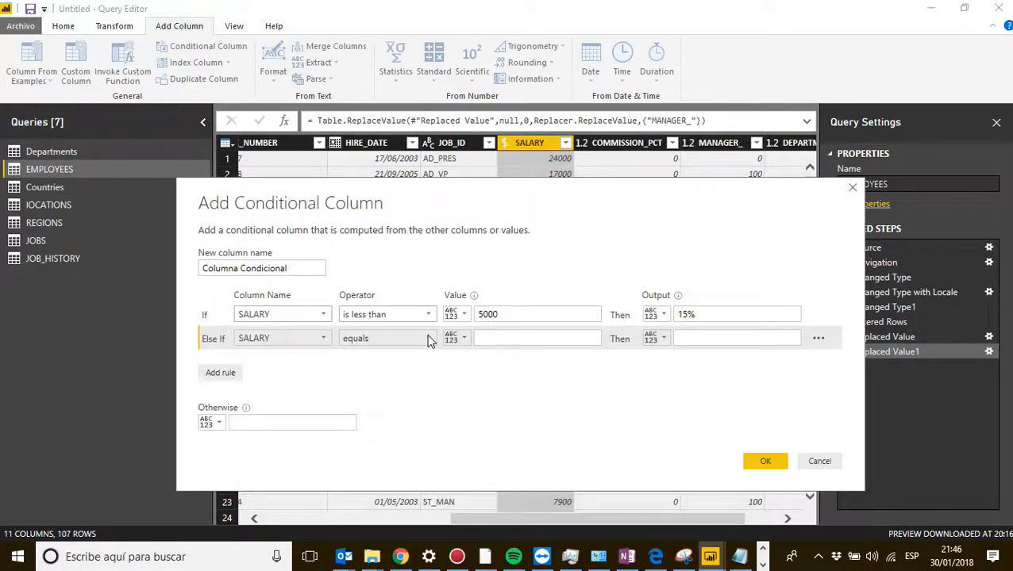
{"action": "left_click", "coordinate": [492, 315]}
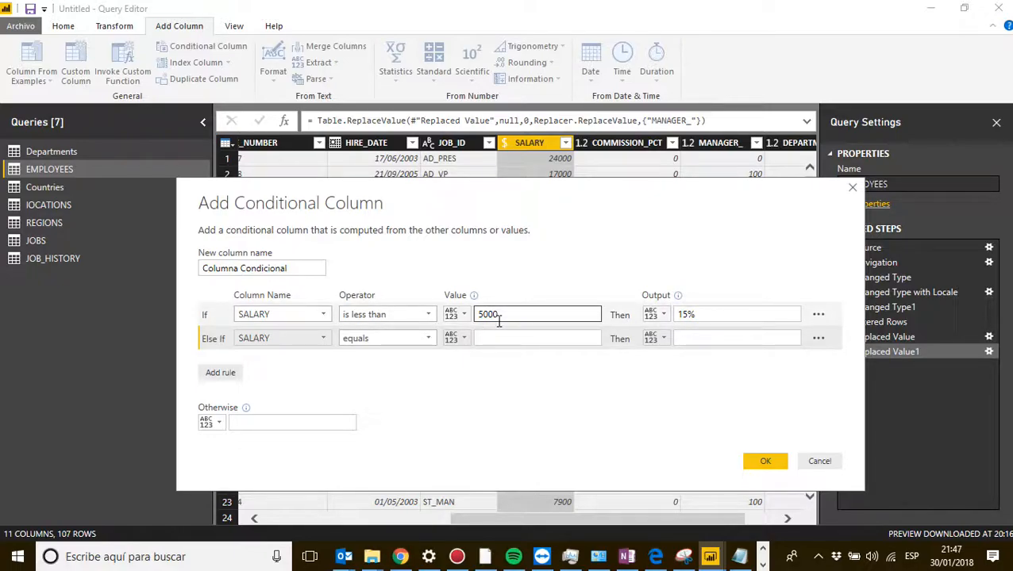
{"action": "left_click", "coordinate": [424, 339]}
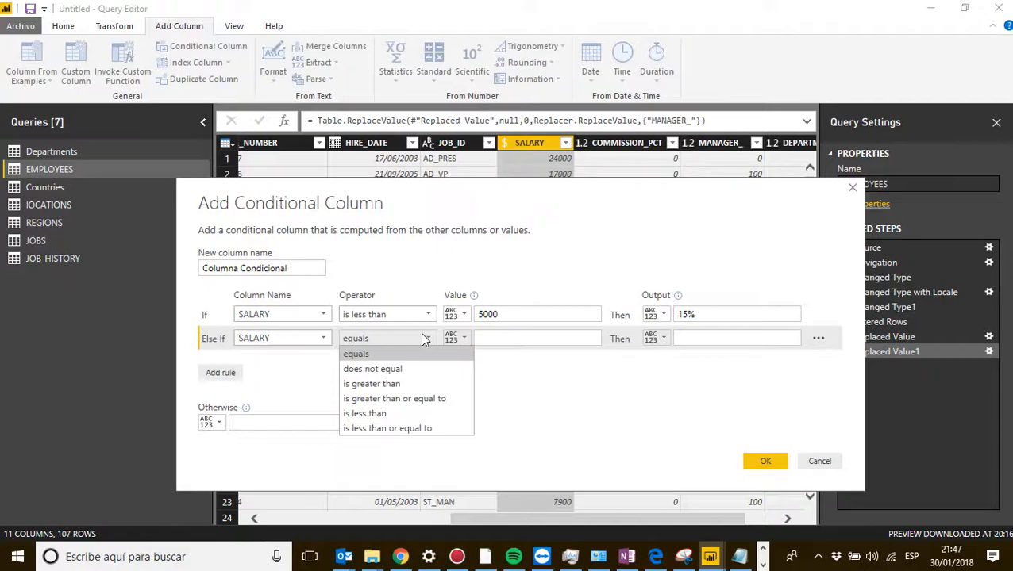
{"action": "left_click", "coordinate": [402, 384]}
{"action": "left_click", "coordinate": [517, 338]}
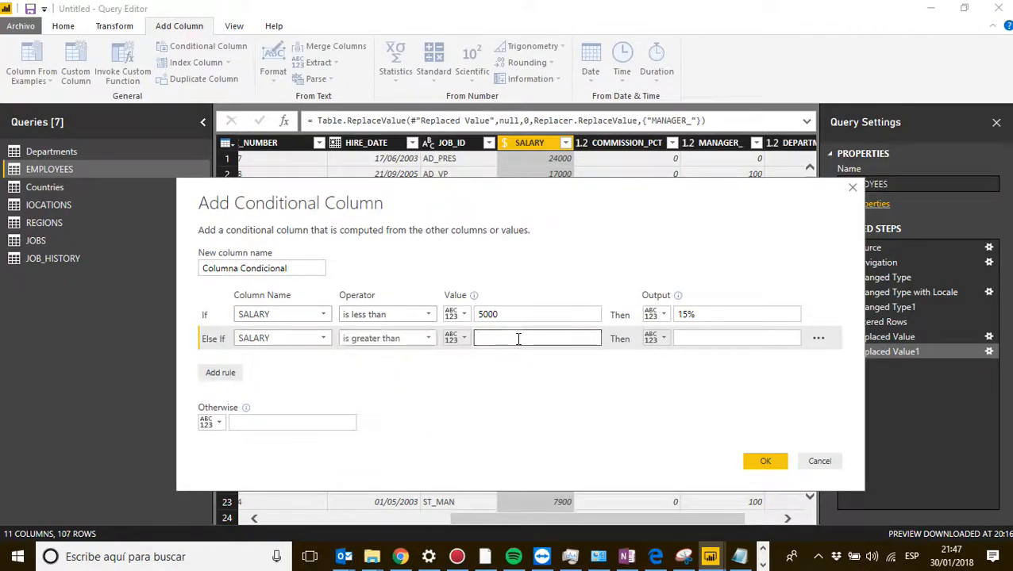
{"action": "type", "text": "15000"}
{"action": "left_click", "coordinate": [702, 341]}
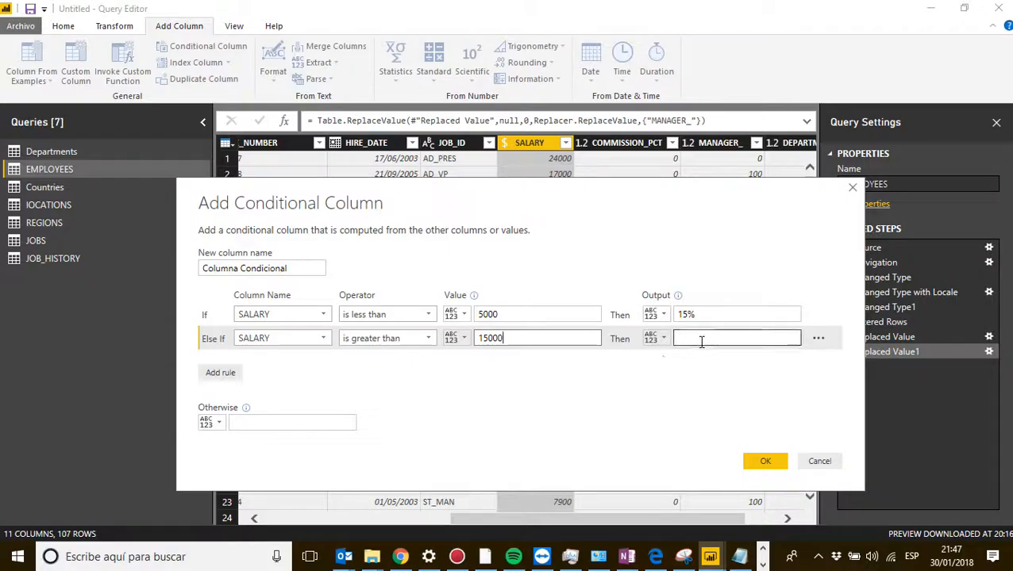
{"action": "type", "text": "5%"}
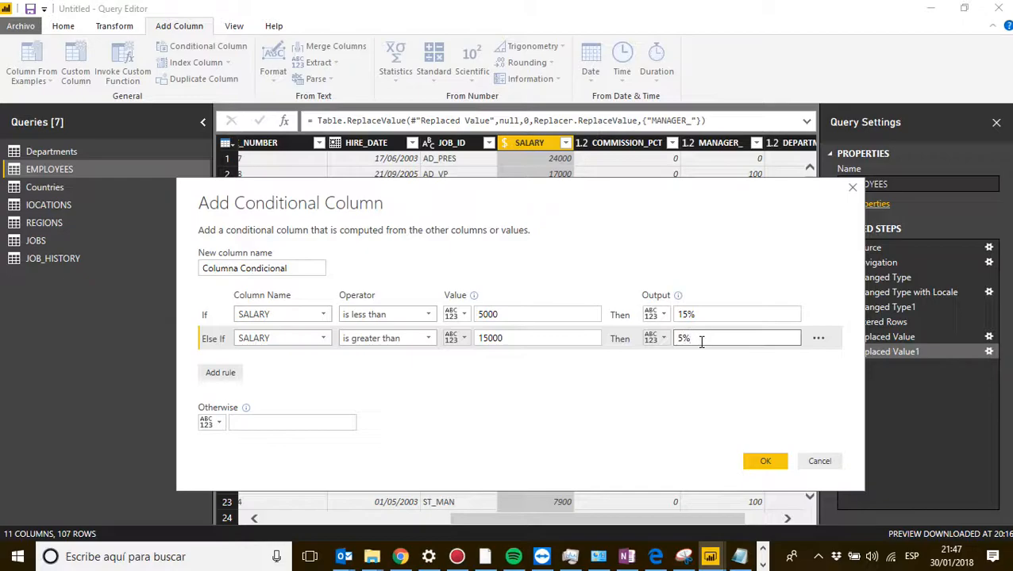
Set the conditional column's Otherwise value to 10% and review the first rule's value and output
{"action": "left_click", "coordinate": [289, 424]}
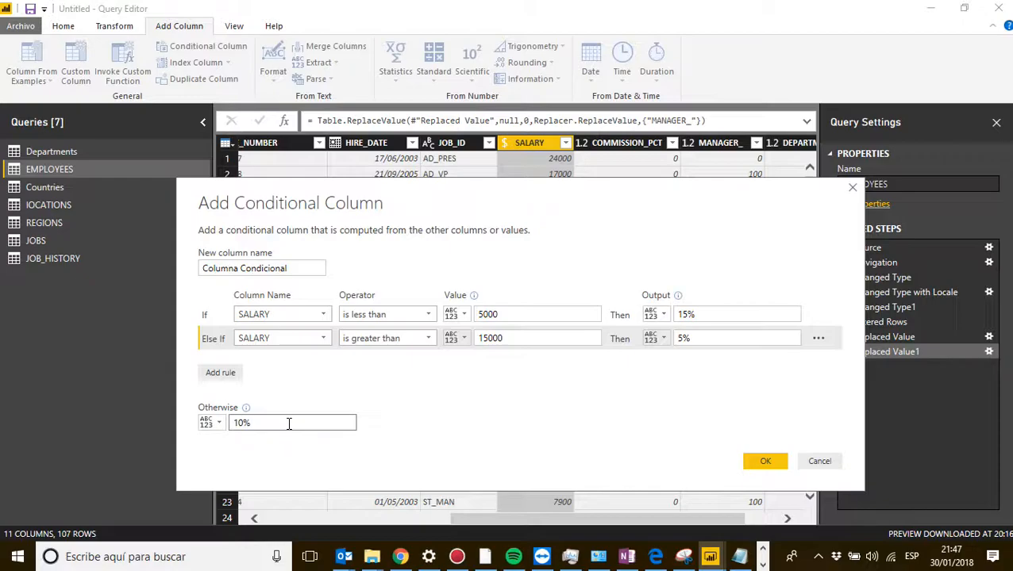
{"action": "left_click", "coordinate": [498, 312]}
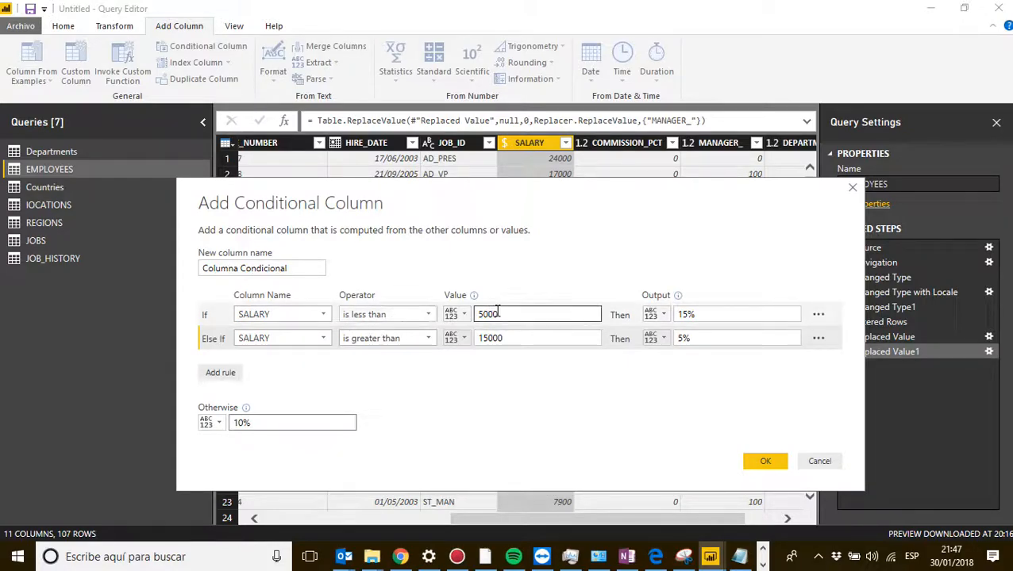
{"action": "left_click", "coordinate": [699, 319]}
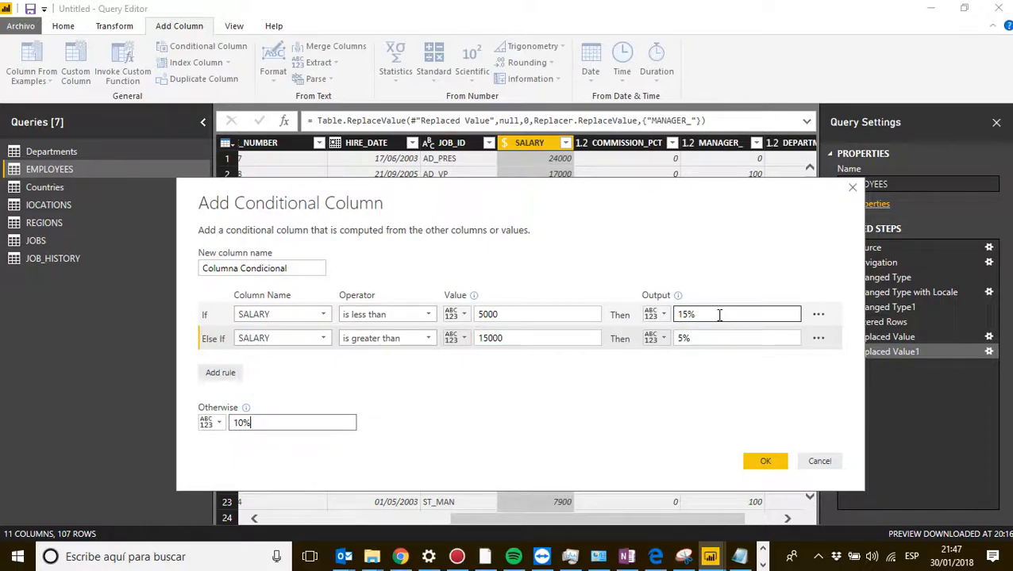
Review the comparison value and outputs of both SALARY rules together with the Otherwise value
{"action": "left_click", "coordinate": [530, 340]}
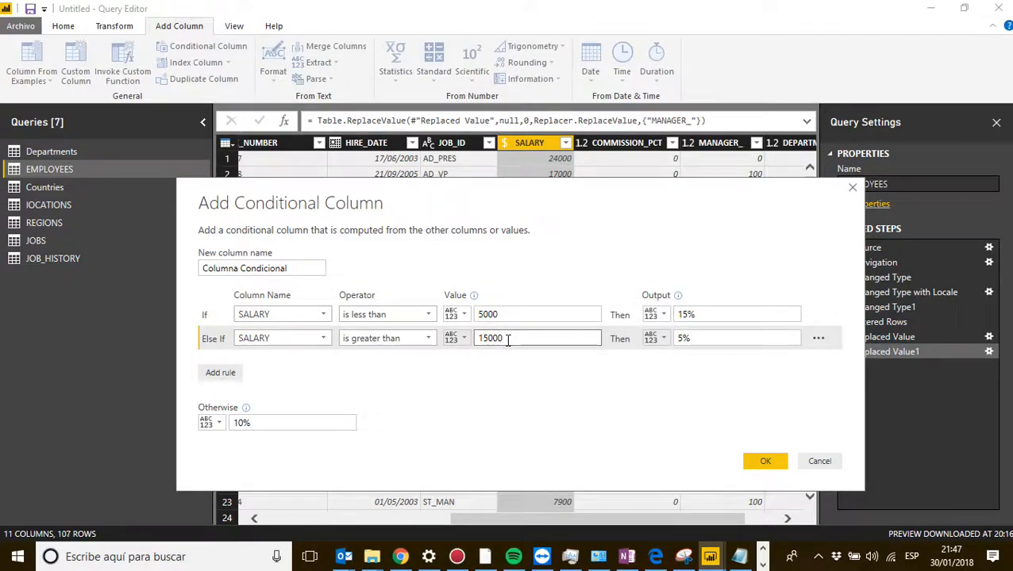
{"action": "left_click", "coordinate": [698, 339]}
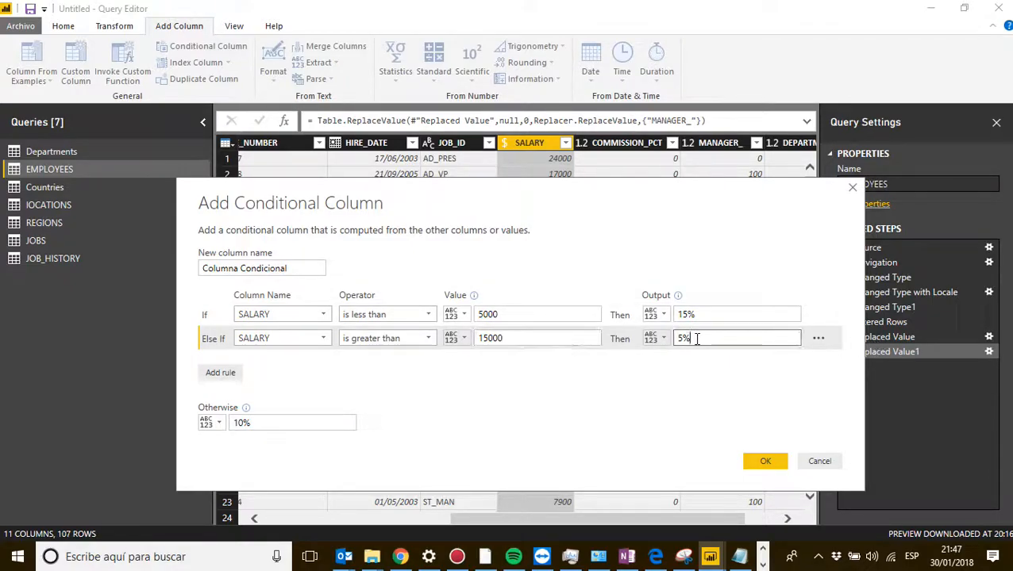
{"action": "left_click", "coordinate": [712, 314]}
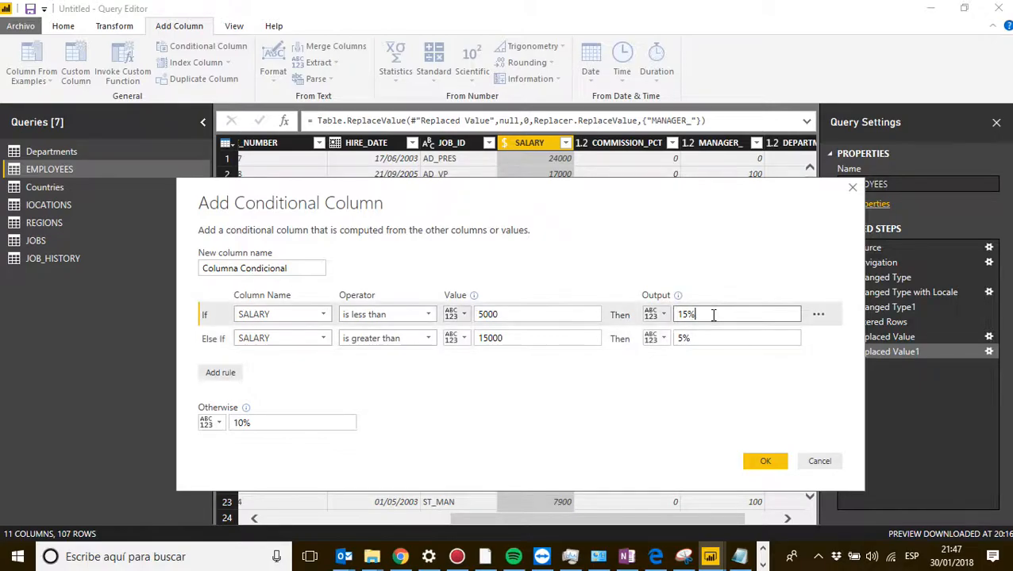
{"action": "left_click", "coordinate": [716, 336]}
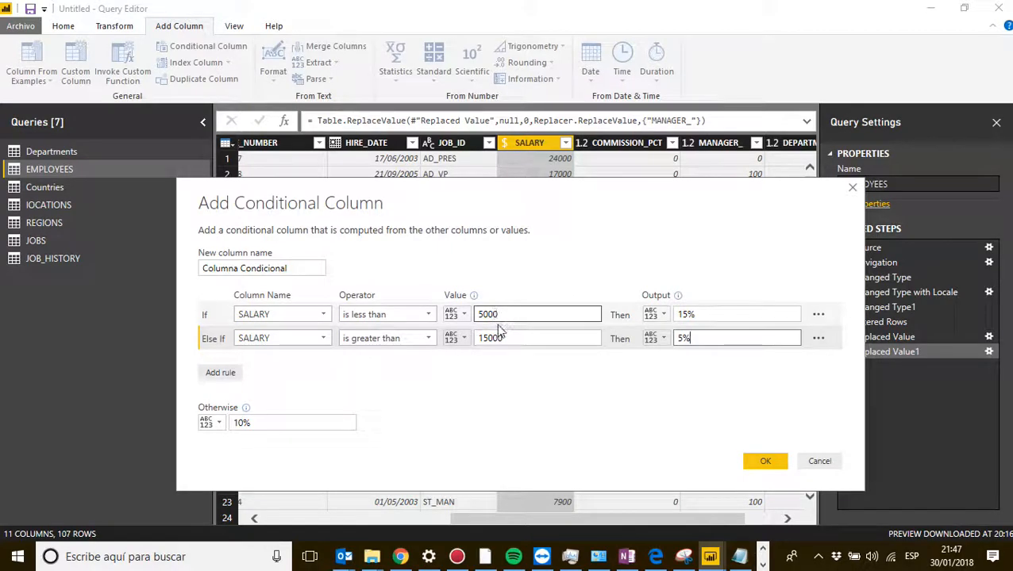
{"action": "left_click", "coordinate": [275, 422]}
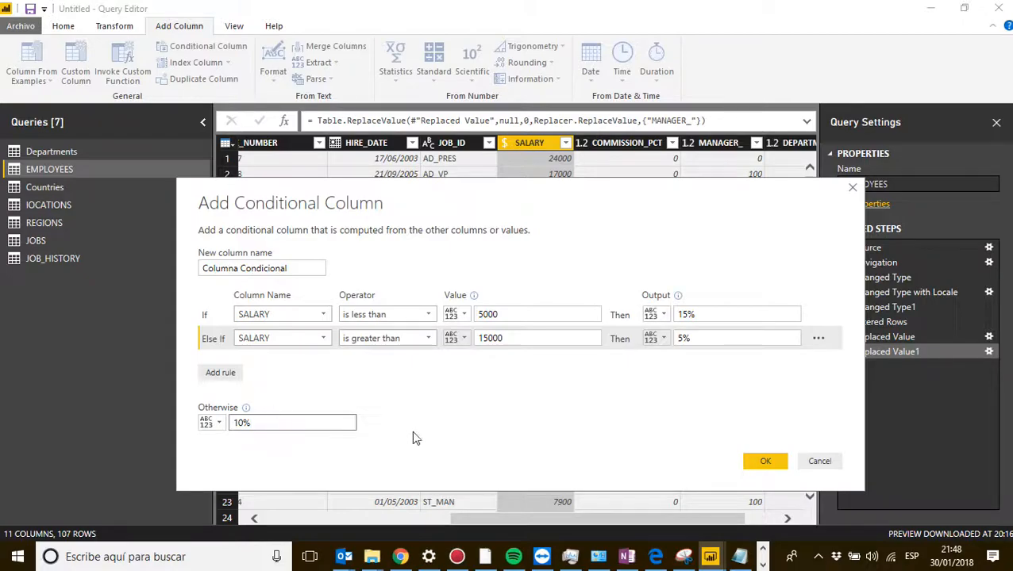
{"action": "left_click", "coordinate": [716, 315]}
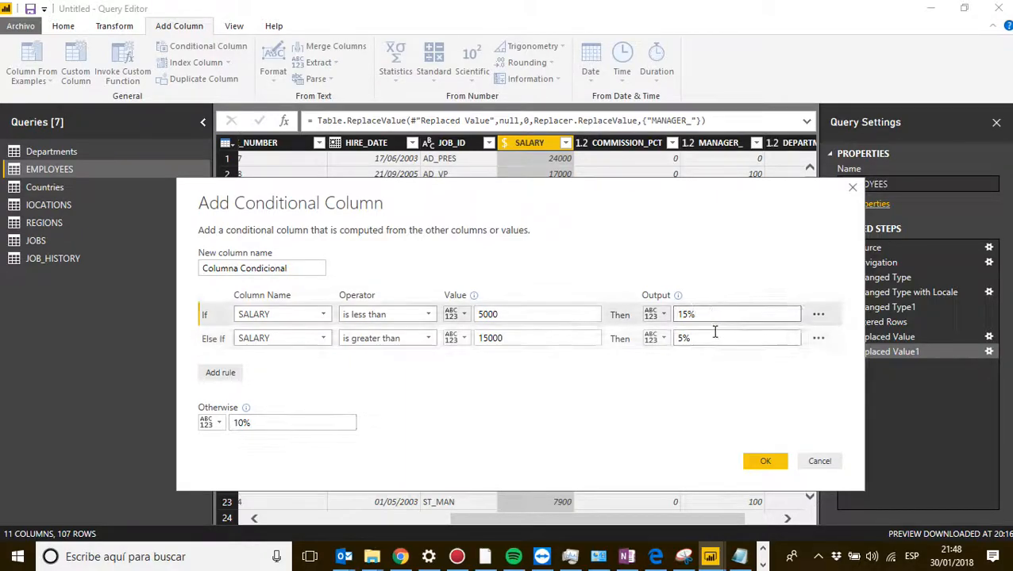
{"action": "left_click", "coordinate": [714, 333]}
{"action": "left_click", "coordinate": [288, 426]}
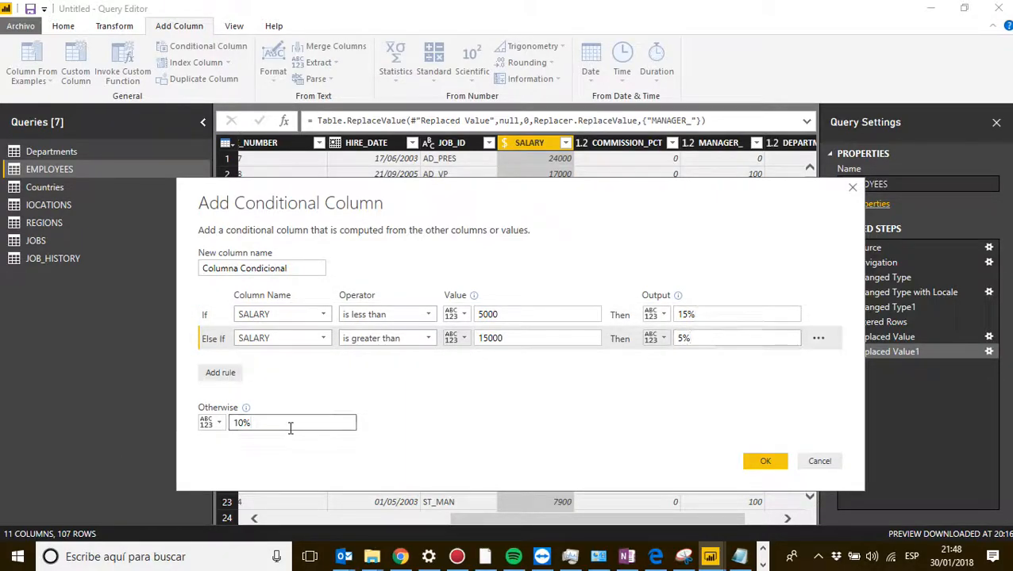
Create the conditional column from the defined rules and set the data type of Columna Condicional to Percentage
{"action": "left_click", "coordinate": [765, 461]}
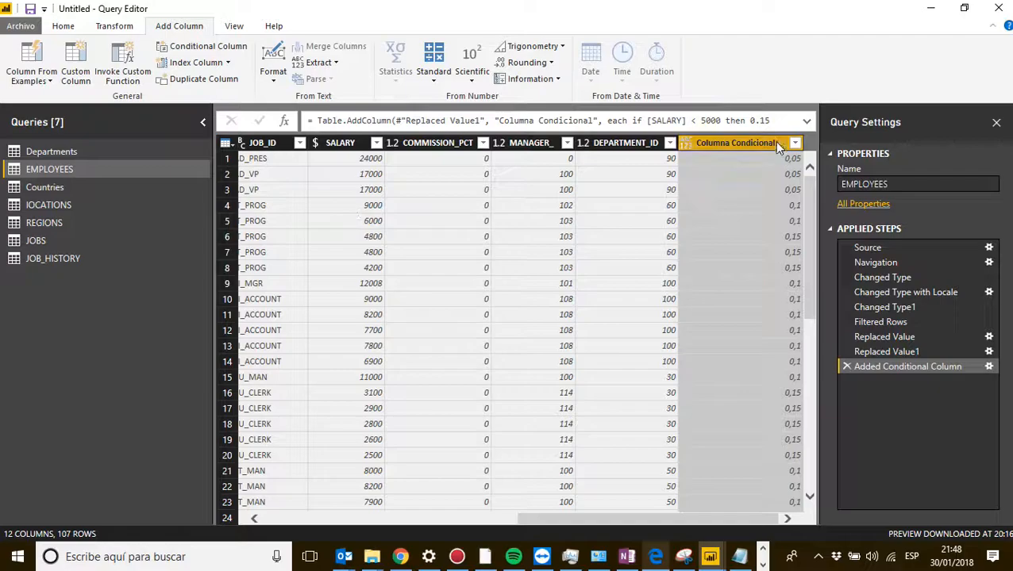
{"action": "left_click", "coordinate": [687, 143]}
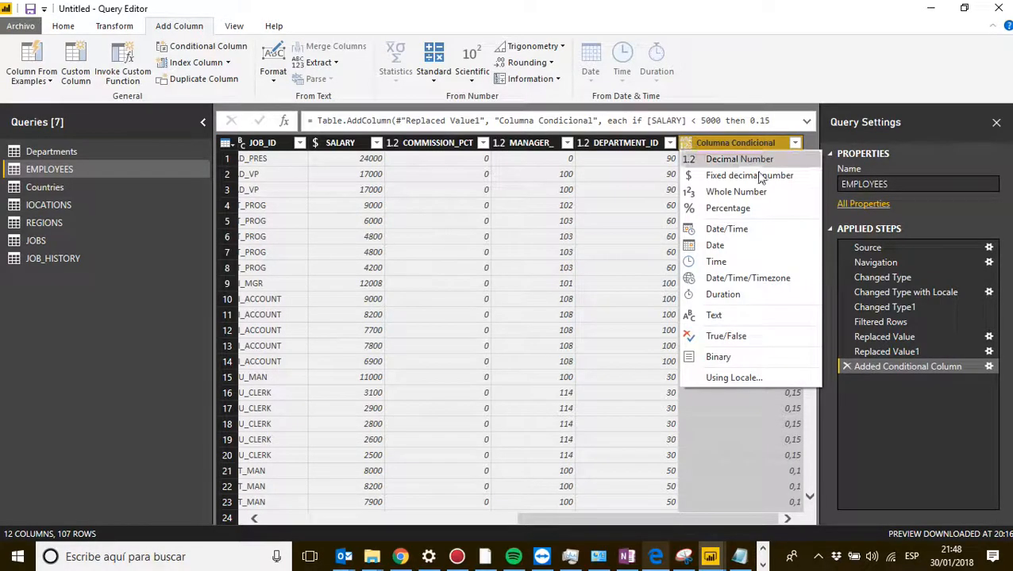
{"action": "left_click", "coordinate": [730, 208]}
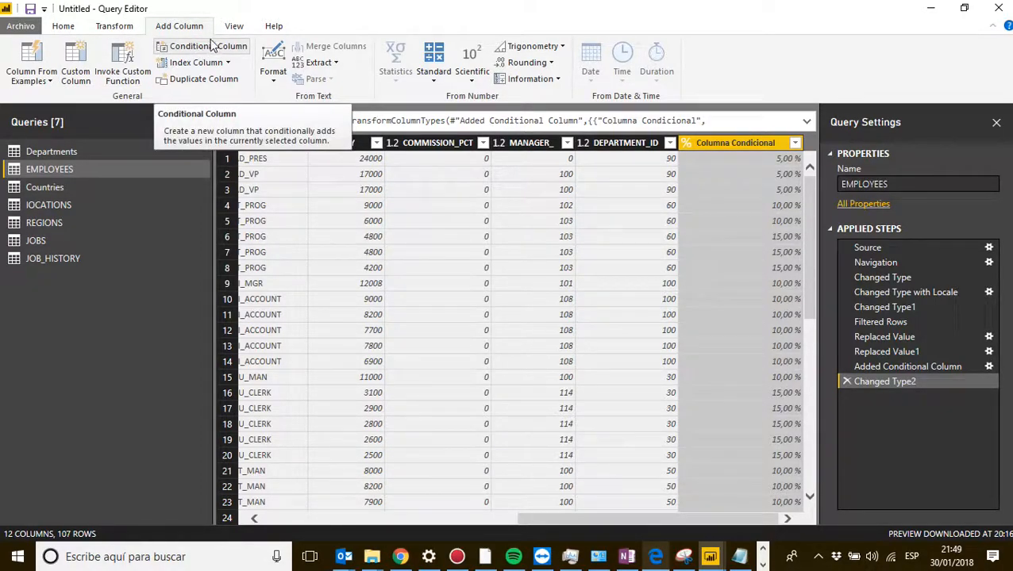
Start a new custom column in the EMPLOYEES query and name it Bonificacion
{"action": "left_click", "coordinate": [80, 73]}
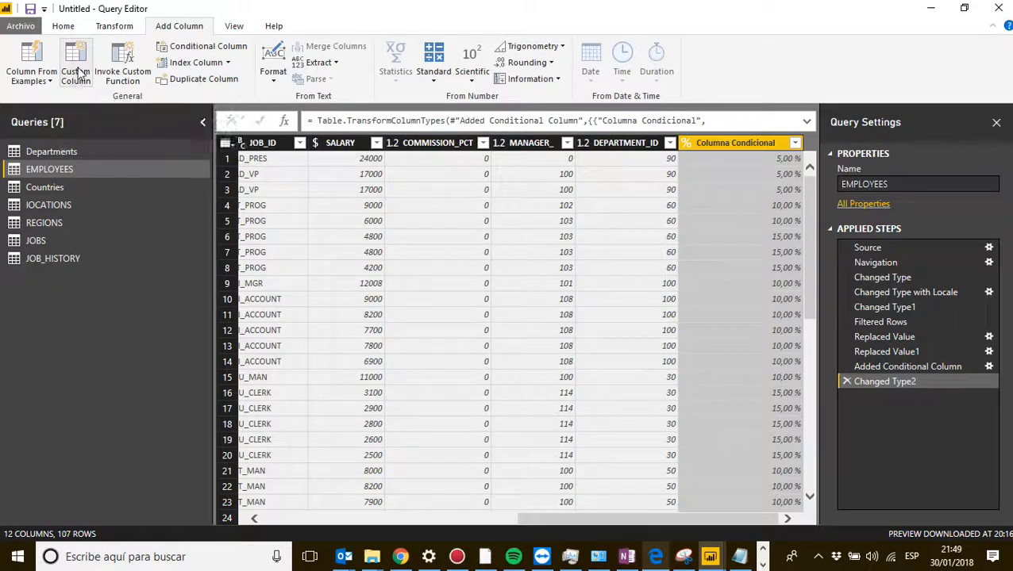
{"action": "left_click", "coordinate": [87, 70]}
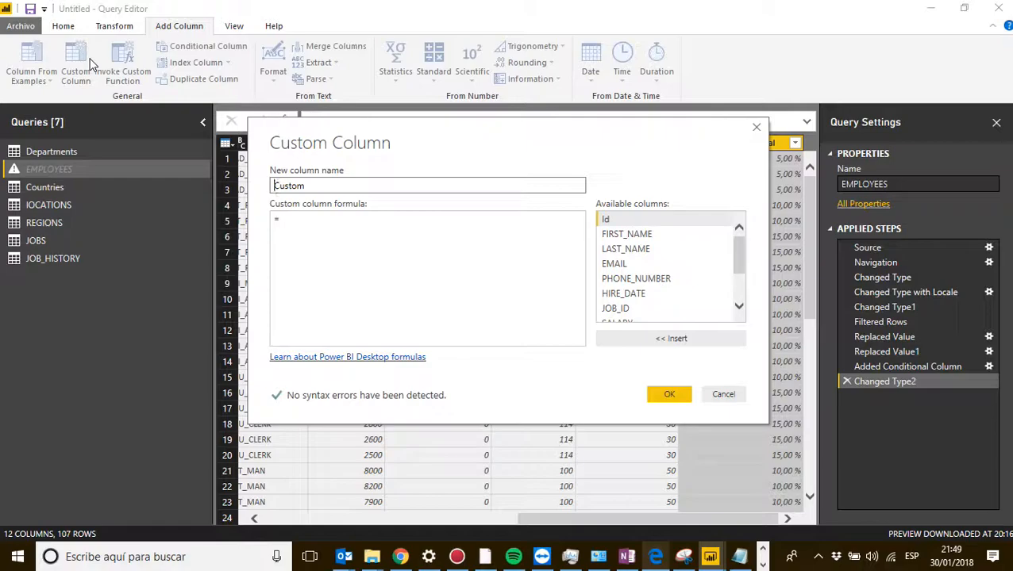
{"action": "key", "text": "BackSpace"}
{"action": "type", "text": "Boni"}
{"action": "key", "text": "Tab"}
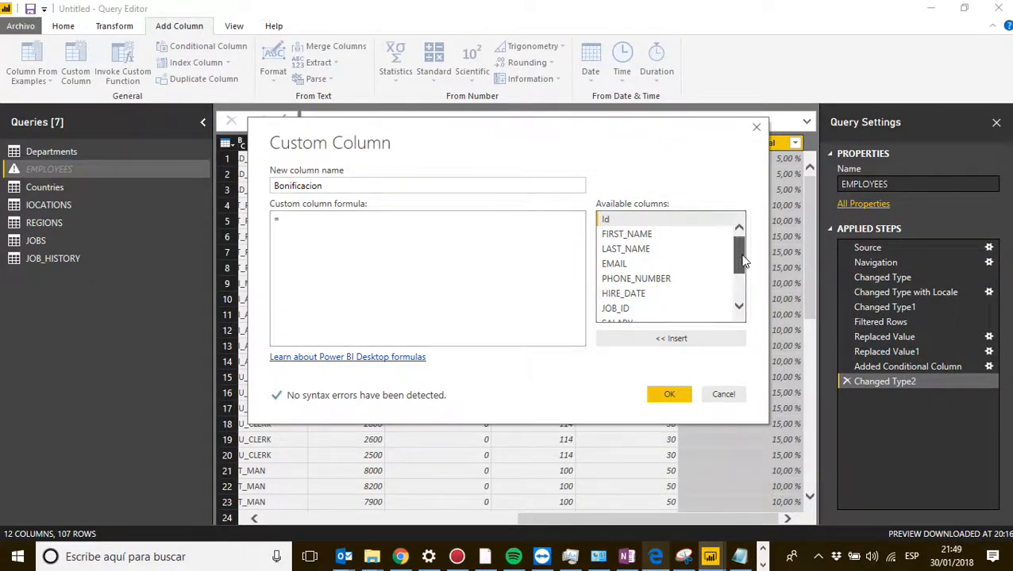
Define the Bonificacion formula as [SALARY]*[Columna Condicional] and create the column
{"action": "left_click_drag", "start_coordinate": [742, 270], "coordinate": [745, 295]}
{"action": "left_click_drag", "start_coordinate": [646, 120], "coordinate": [647, 150]}
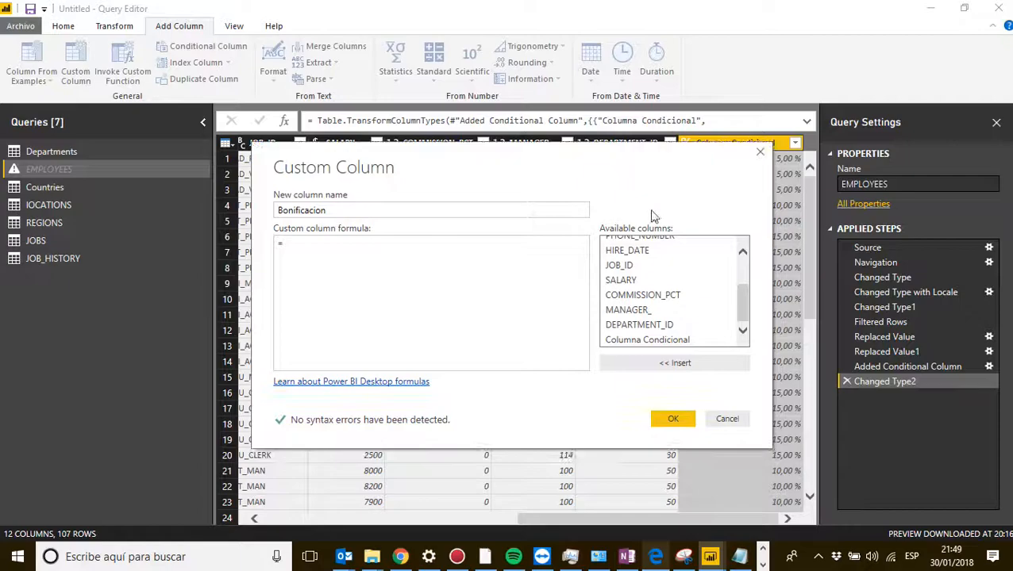
{"action": "double_click", "coordinate": [624, 282]}
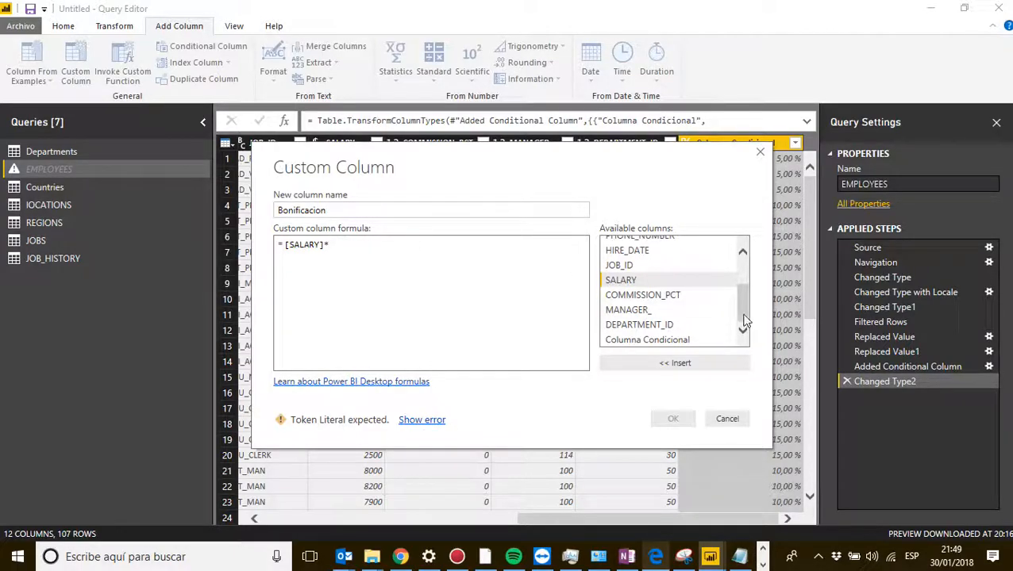
{"action": "left_click", "coordinate": [661, 341]}
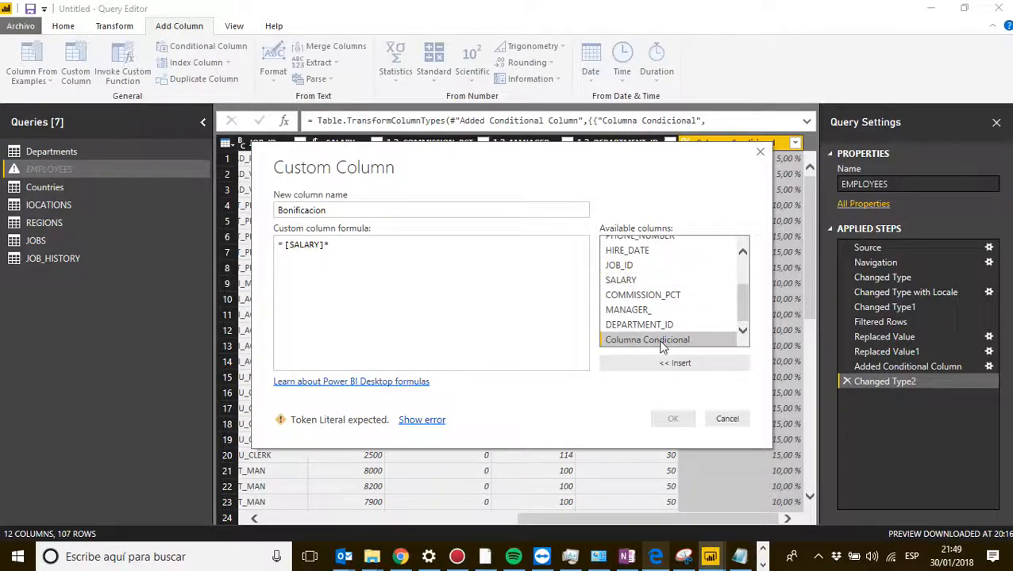
{"action": "double_click", "coordinate": [661, 343]}
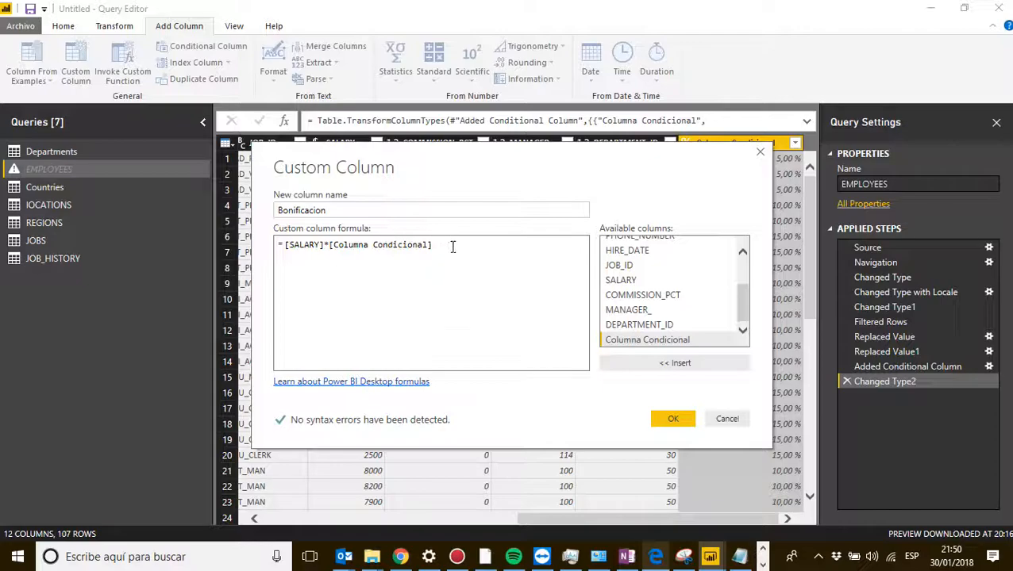
{"action": "left_click", "coordinate": [674, 419]}
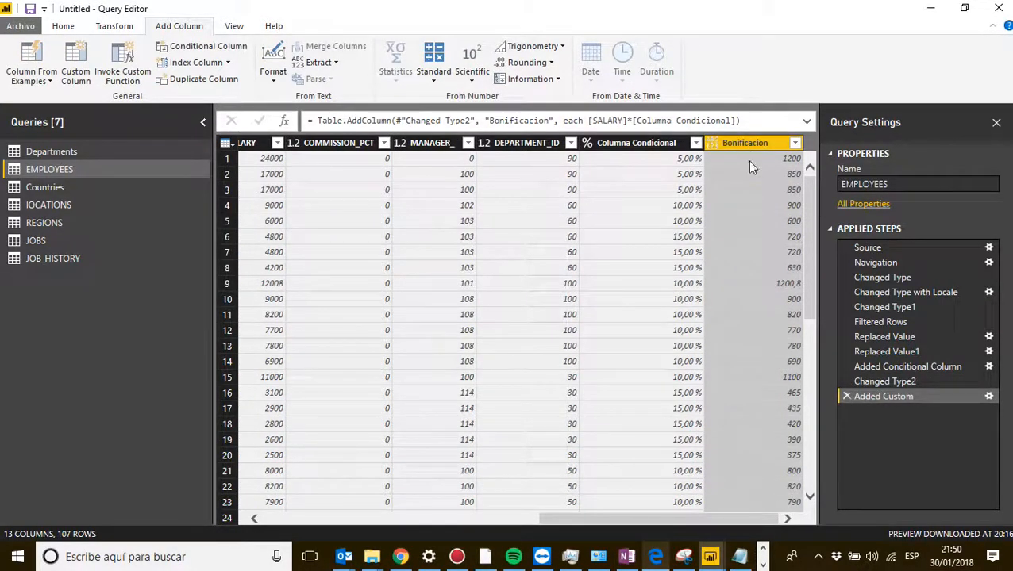
Check the Bonificacion values of the first rows against their Columna Condicional percentages and SALARY amounts
{"action": "left_click", "coordinate": [749, 161]}
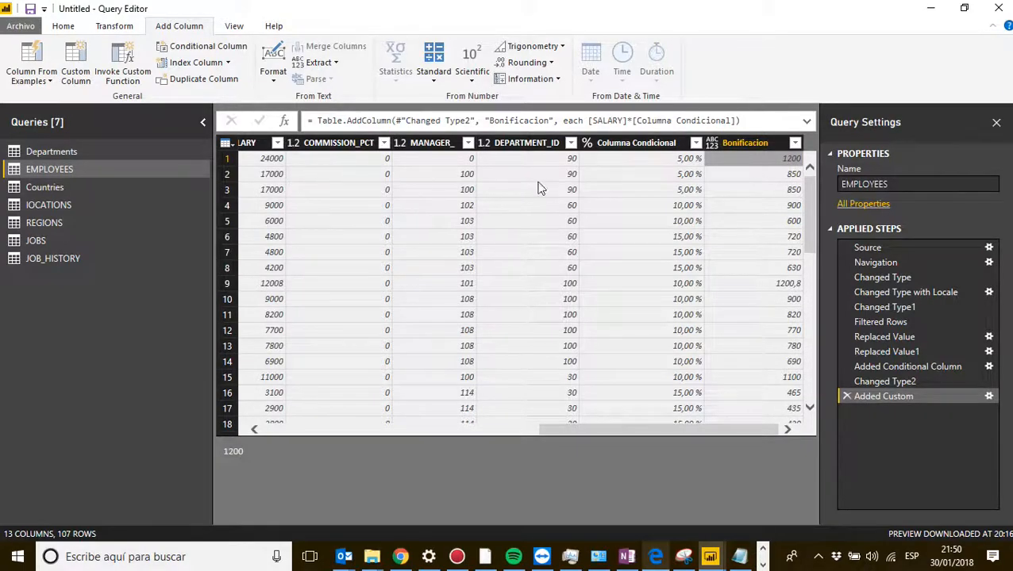
{"action": "left_click", "coordinate": [684, 159]}
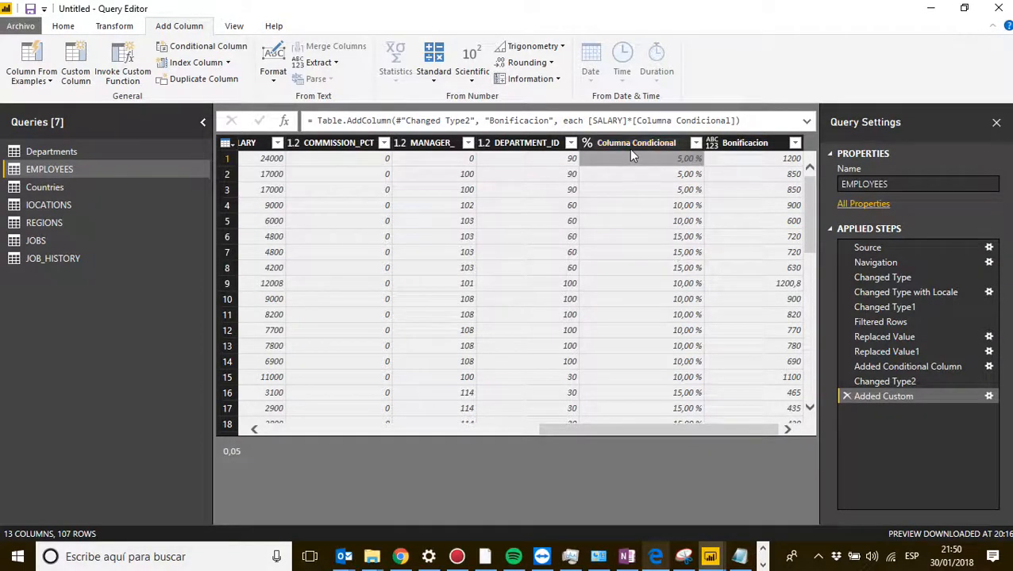
{"action": "left_click", "coordinate": [265, 163]}
{"action": "left_click_drag", "start_coordinate": [574, 430], "coordinate": [700, 424]}
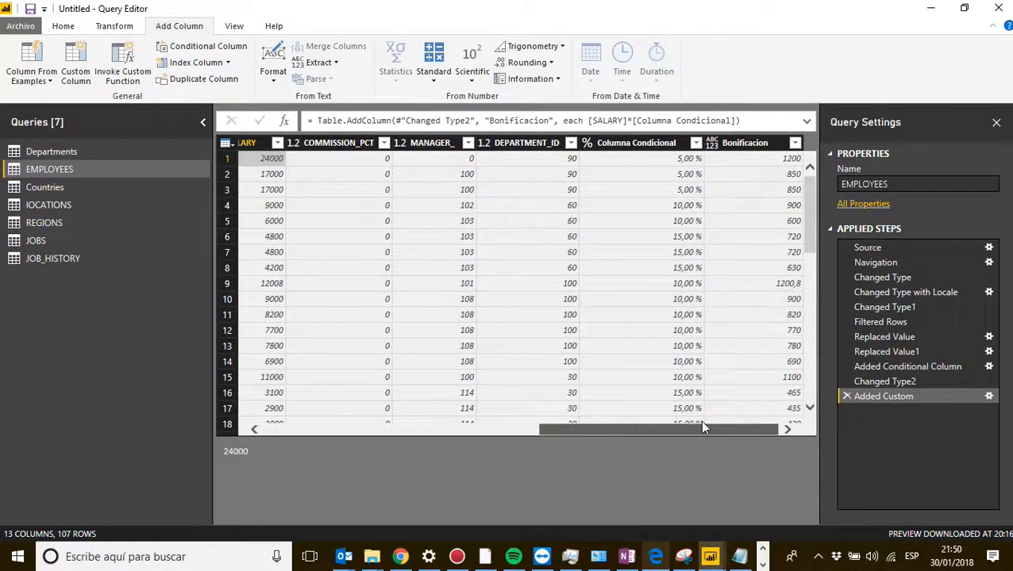
{"action": "left_click", "coordinate": [785, 222]}
{"action": "left_click", "coordinate": [774, 175]}
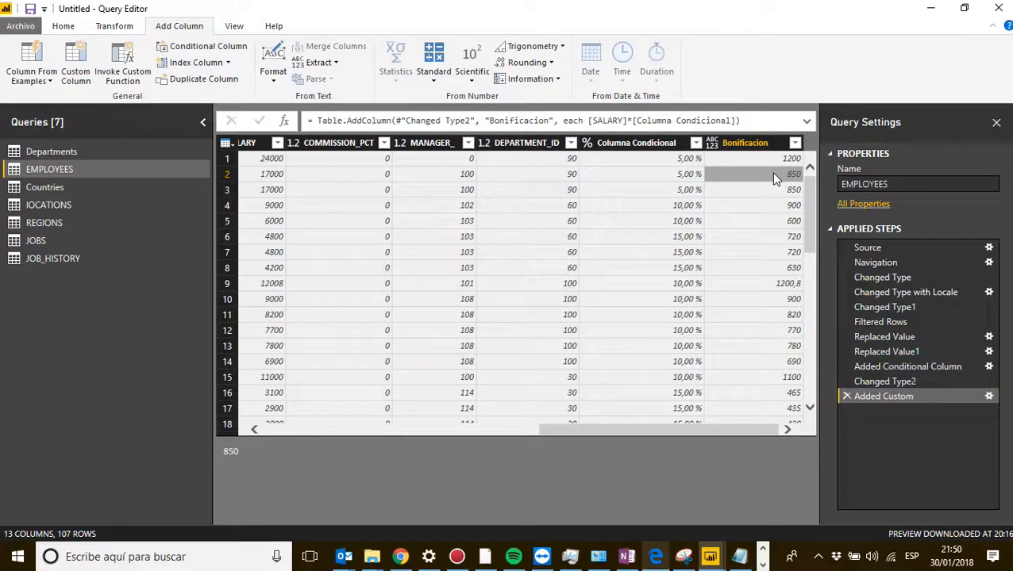
{"action": "left_click", "coordinate": [676, 176]}
{"action": "left_click", "coordinate": [729, 174]}
{"action": "mouse_move", "coordinate": [696, 430]}
{"action": "left_mouse_down"}
{"action": "mouse_move", "coordinate": [669, 429]}
{"action": "mouse_move", "coordinate": [703, 431]}
{"action": "left_mouse_up"}
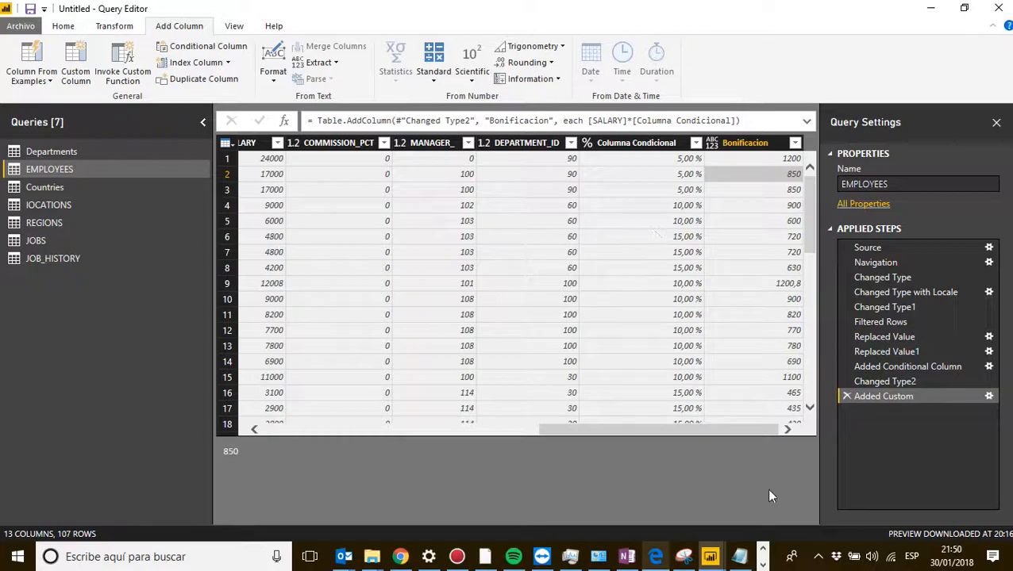
{"action": "left_click_drag", "start_coordinate": [720, 427], "coordinate": [618, 421]}
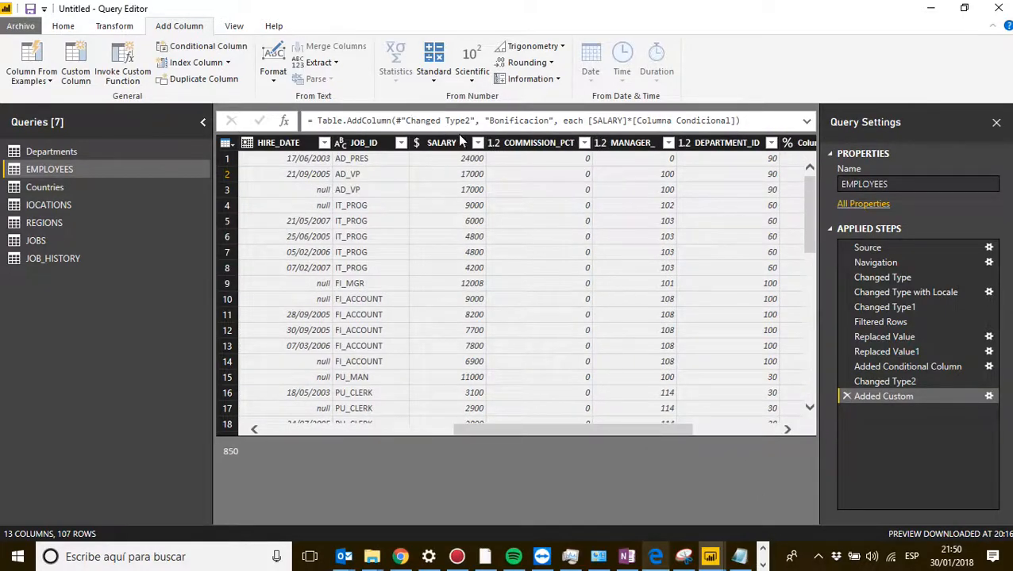
{"action": "left_click", "coordinate": [459, 142]}
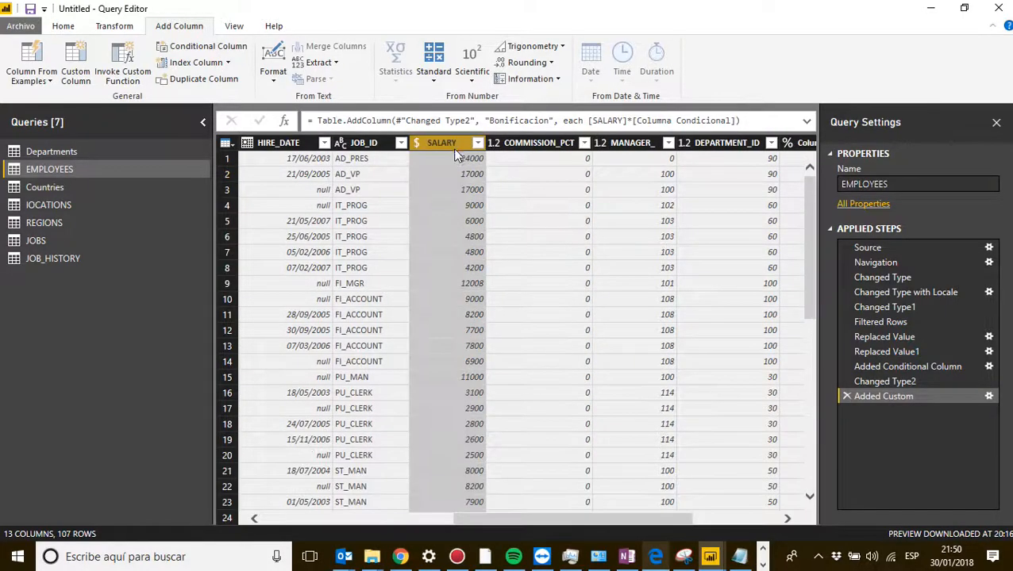
Start another custom column in the EMPLOYEES query and begin its formula with if
{"action": "left_click", "coordinate": [75, 70]}
{"action": "left_click", "coordinate": [75, 71]}
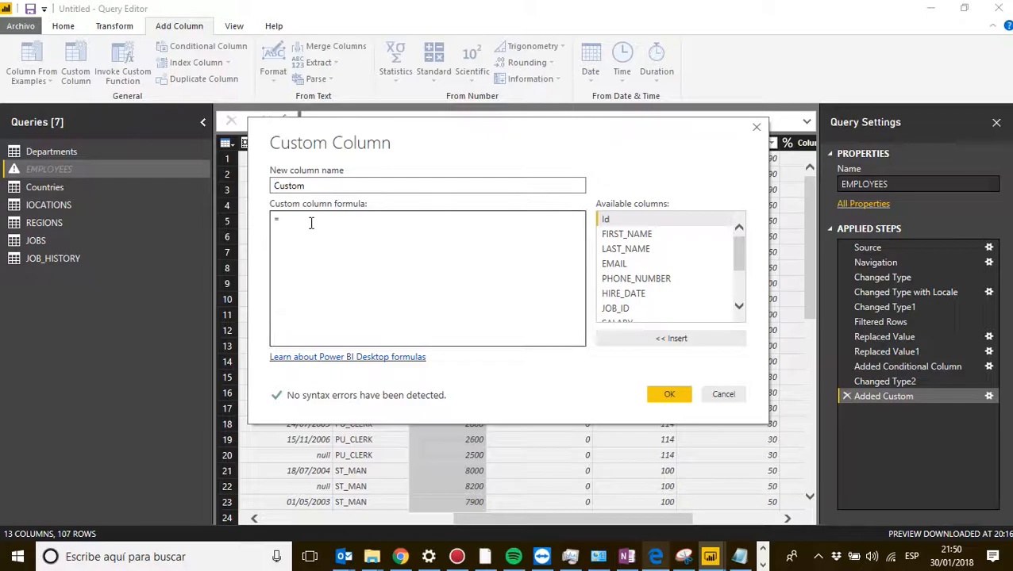
{"action": "left_click_drag", "start_coordinate": [427, 123], "coordinate": [445, 173]}
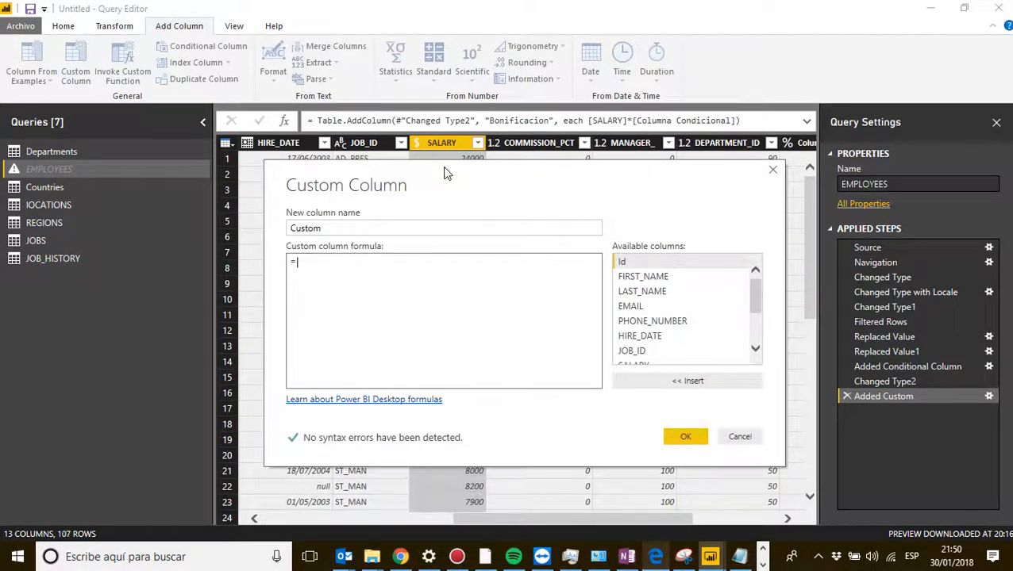
{"action": "type", "text": "if"}
{"action": "key", "text": "BackSpace"}
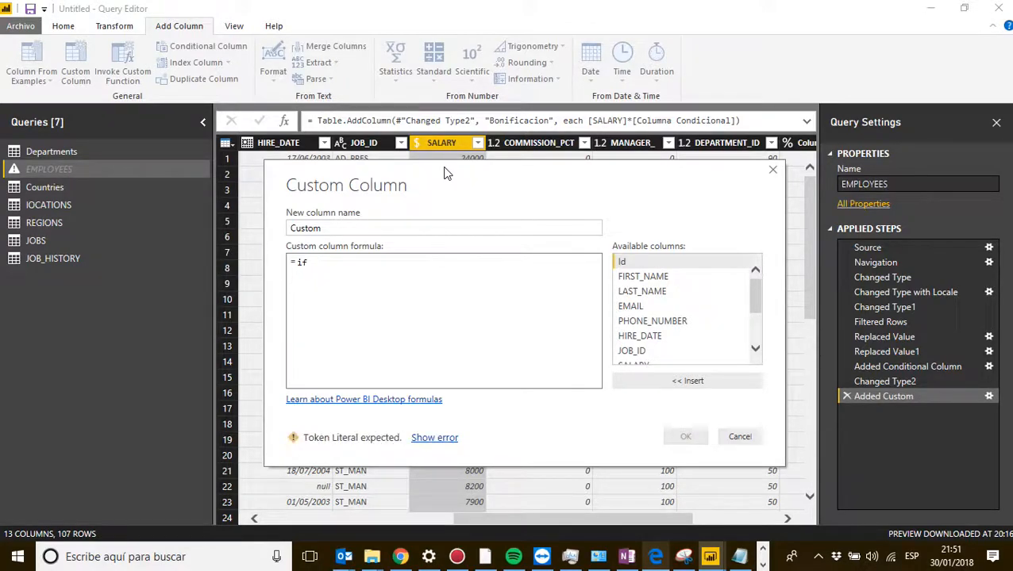
{"action": "key", "text": "BackSpace"}
{"action": "key", "text": "BackSpace"}
{"action": "type", "text": "f"}
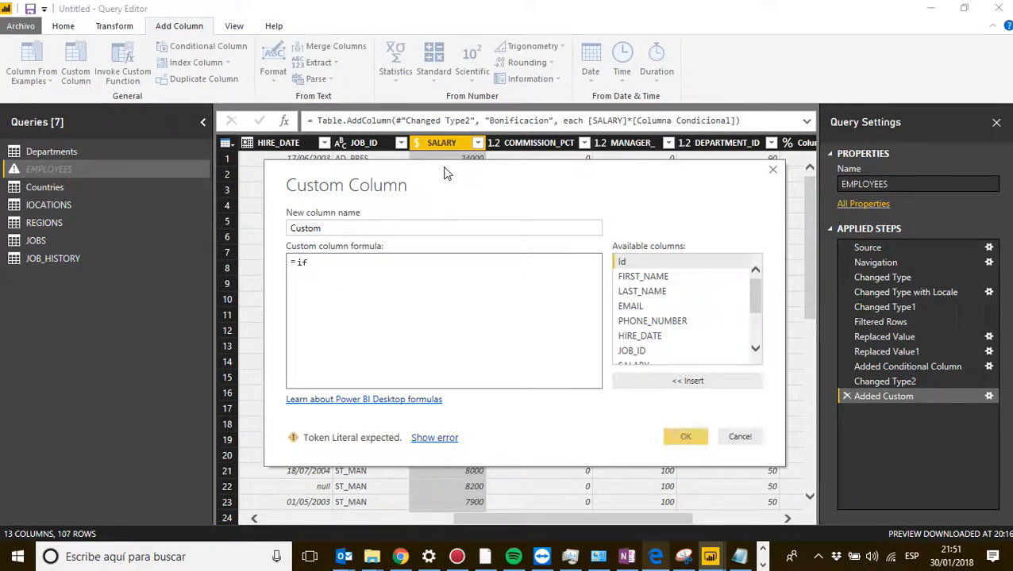
{"action": "key", "text": "BackSpace"}
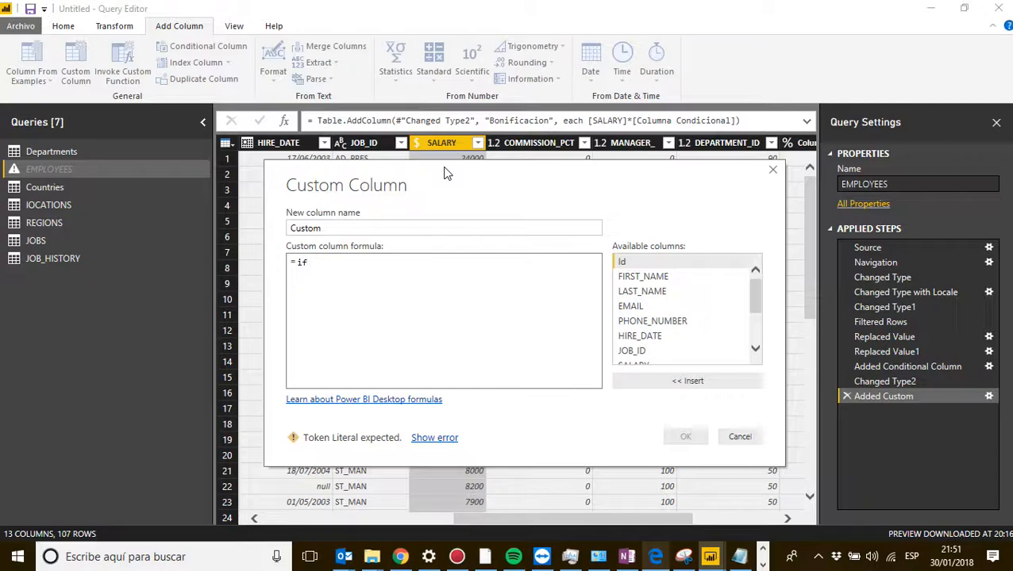
{"action": "key", "text": "BackSpace"}
Write the if condition of the custom column formula as [SALARY]<5000
{"action": "type", "text": "s"}
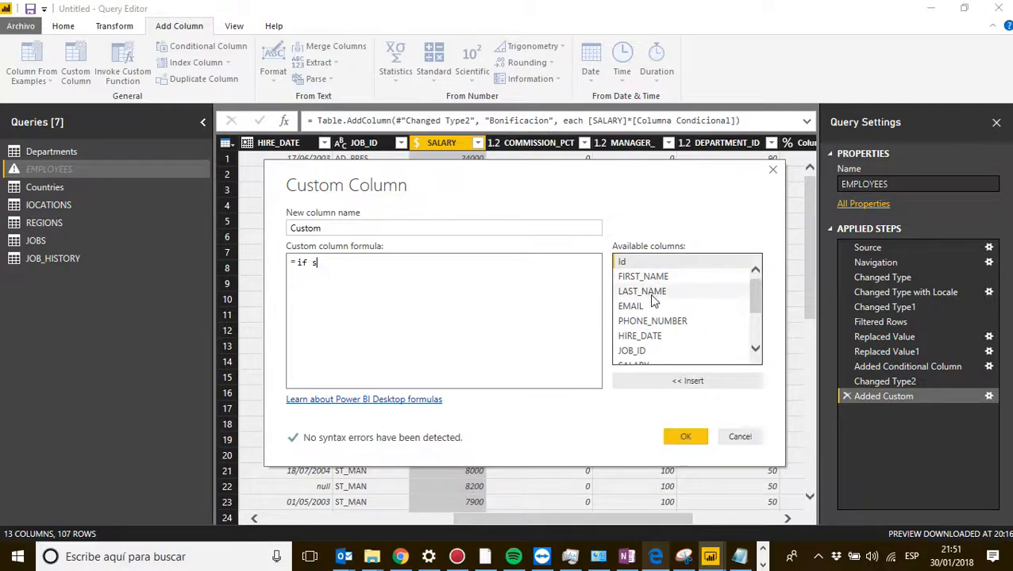
{"action": "key", "text": "BackSpace"}
{"action": "left_click_drag", "start_coordinate": [757, 310], "coordinate": [757, 339]}
{"action": "double_click", "coordinate": [635, 284]}
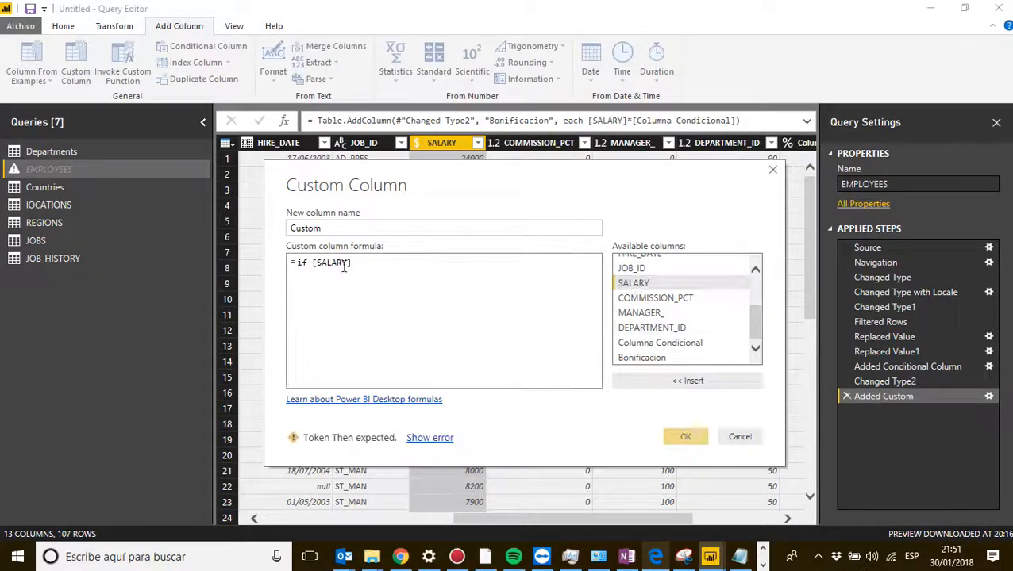
{"action": "type", "text": "<"}
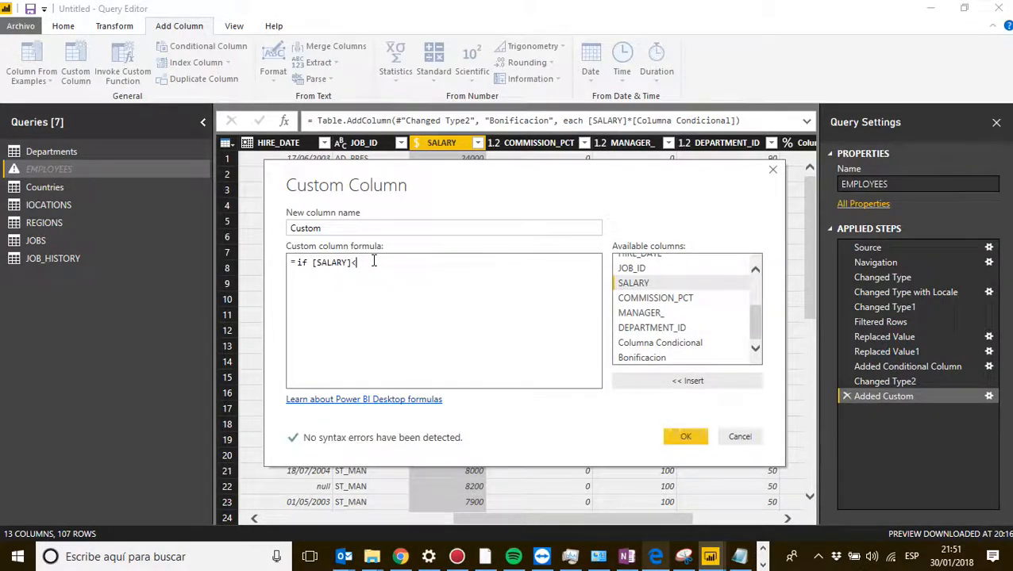
{"action": "type", "text": "5000"}
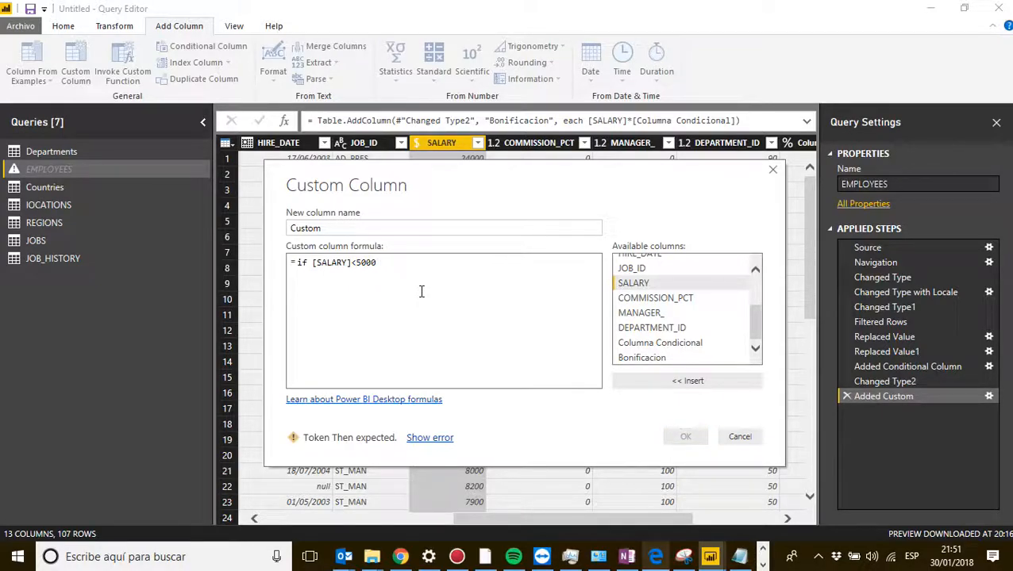
Add the result of the first condition to the formula as then [SALARY]*0.05
{"action": "type", "text": "then"}
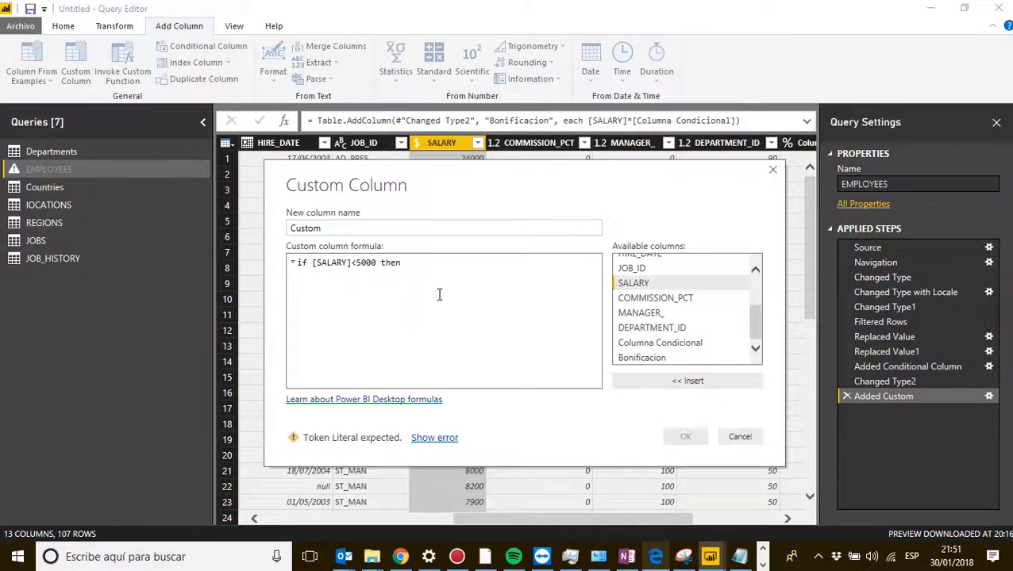
{"action": "double_click", "coordinate": [638, 284]}
{"action": "type", "text": "*5%"}
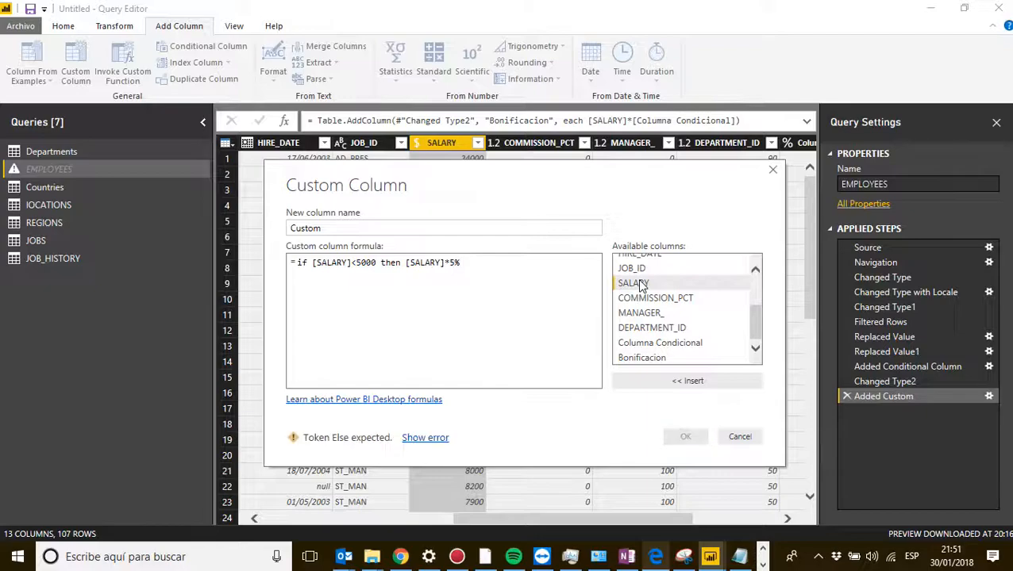
{"action": "key", "text": "BackSpace"}
{"action": "key", "text": "BackSpace"}
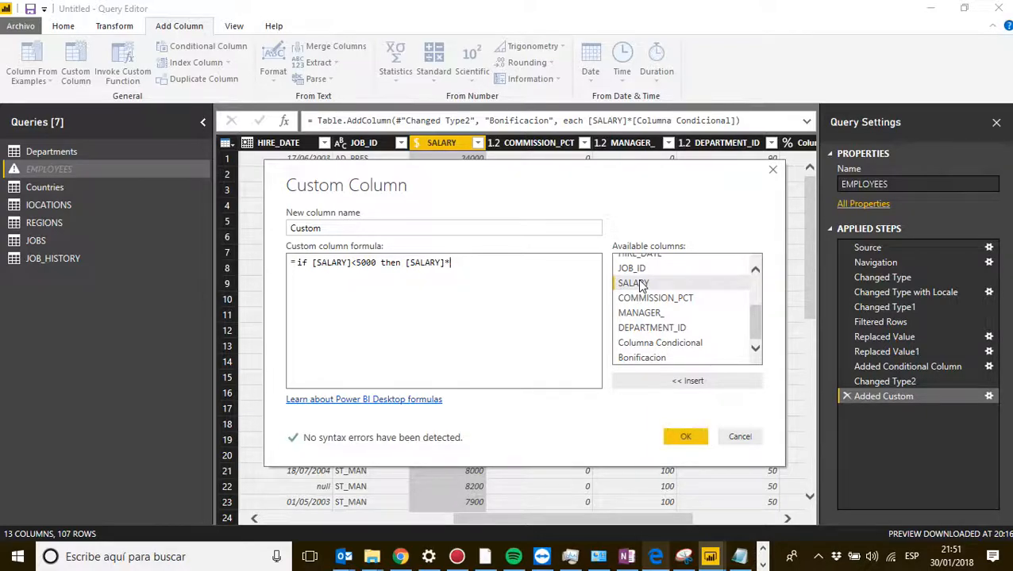
{"action": "type", "text": "0,05"}
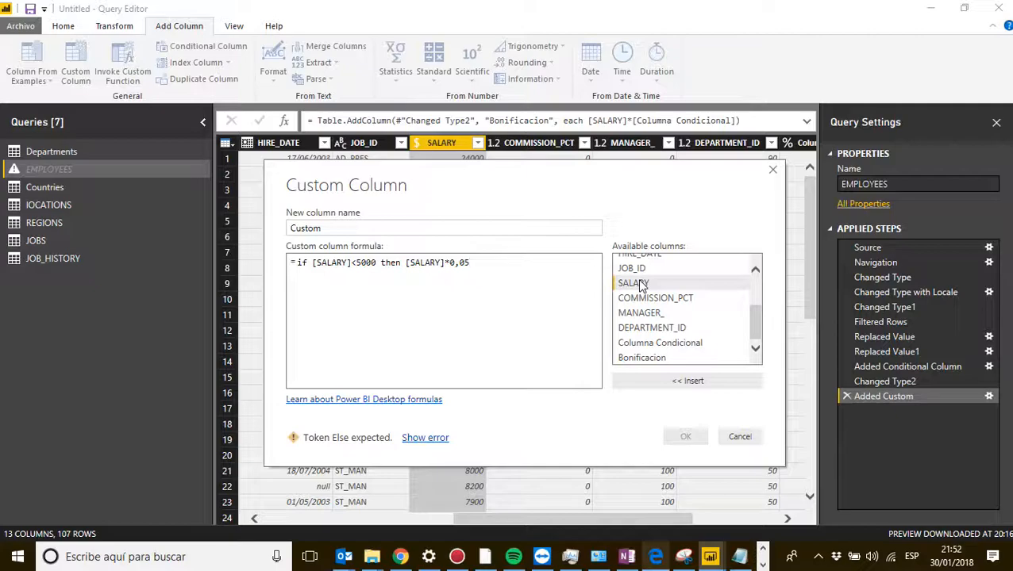
{"action": "key", "text": "BackSpace"}
{"action": "type", "text": ".05"}
Add an else if branch testing [SALARY] on its own indented line of the formula
{"action": "type", "text": "else"}
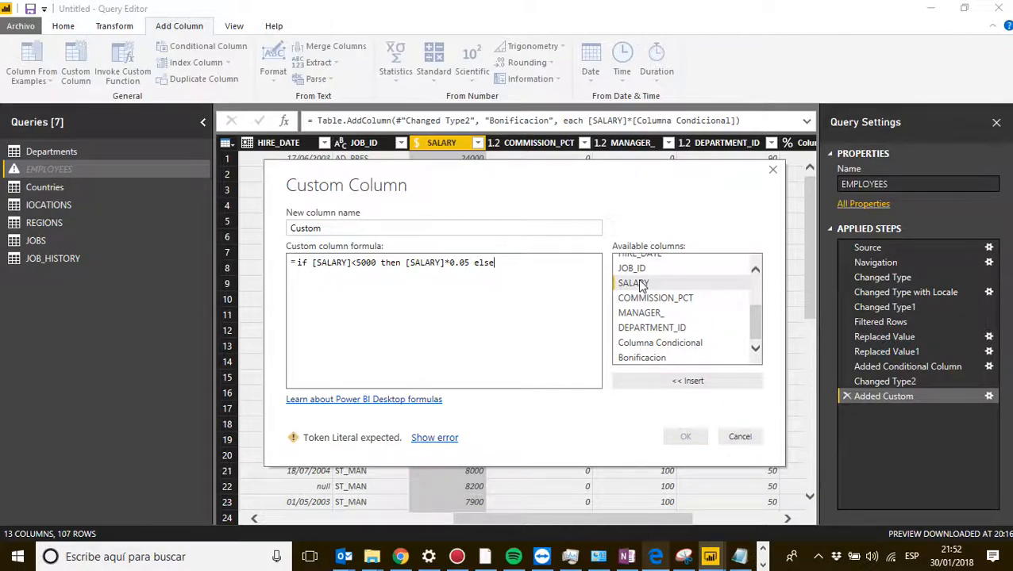
{"action": "type", "text": "if"}
{"action": "double_click", "coordinate": [651, 283]}
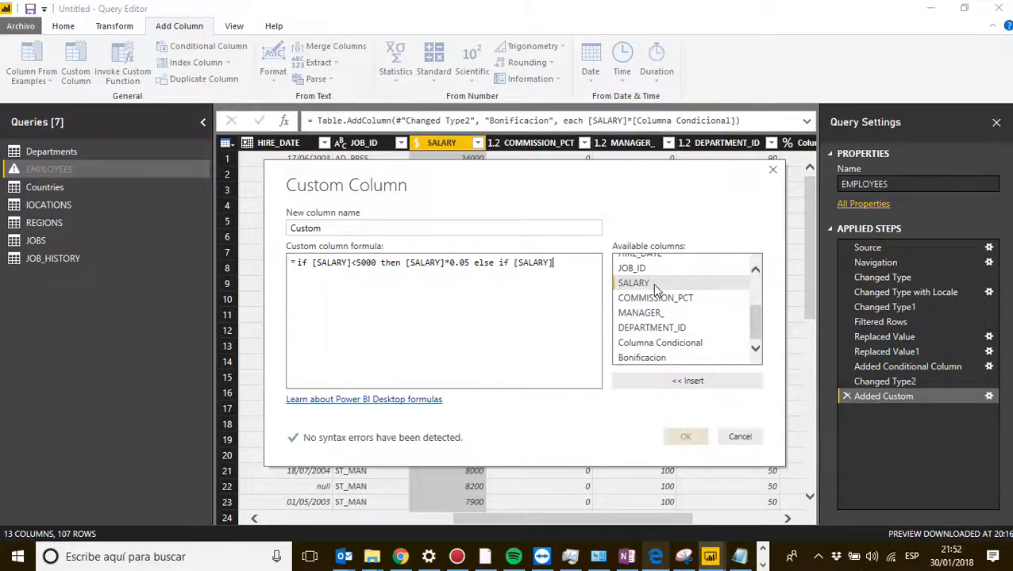
{"action": "left_click", "coordinate": [475, 265]}
{"action": "key", "text": "Return"}
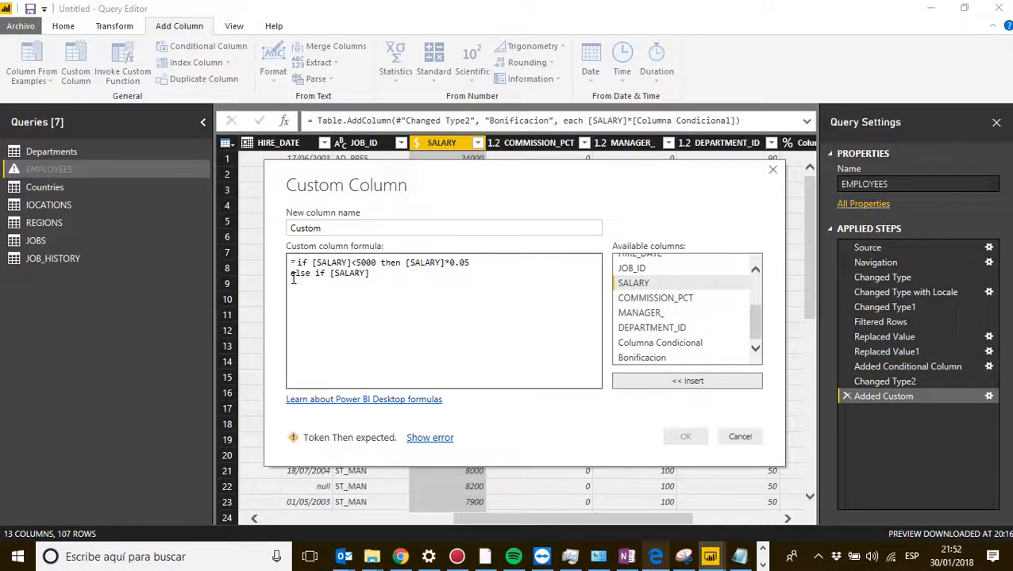
{"action": "type", "text": "else if [SALARY]"}
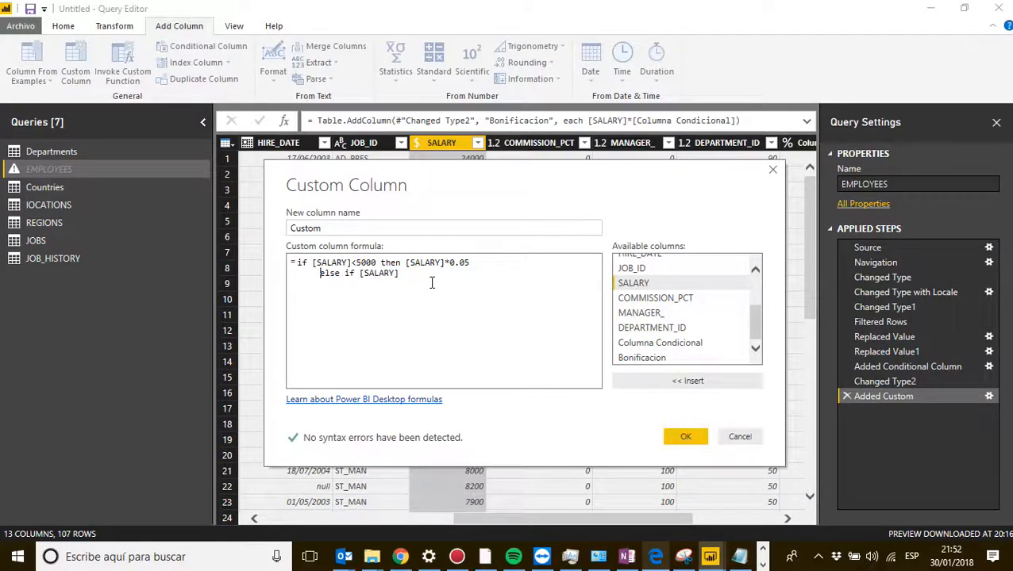
Complete the else if condition as [SALARY]>15000 and begin its result with then [SALARY]*
{"action": "type", "text": ">"}
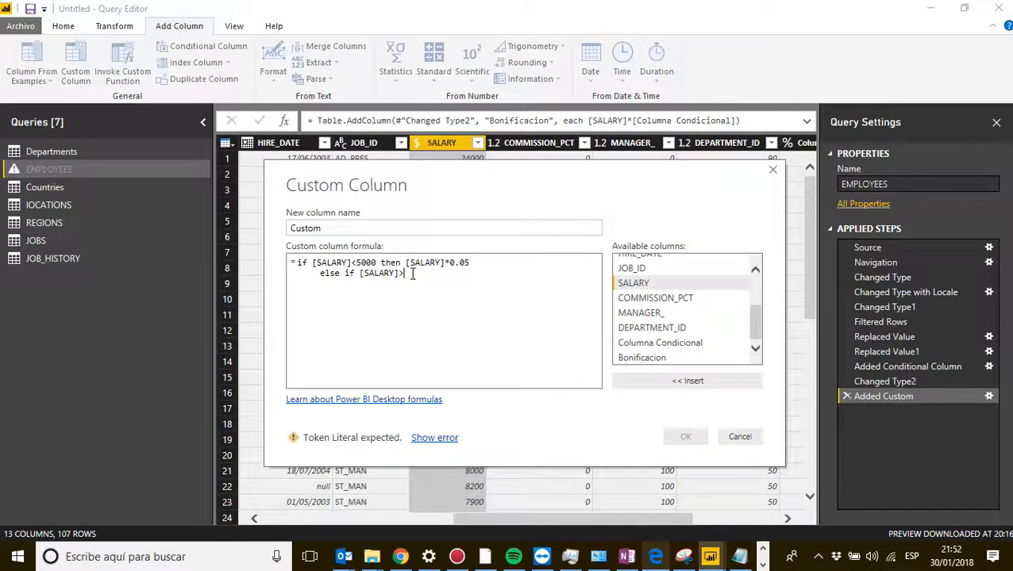
{"action": "type", "text": "1500"}
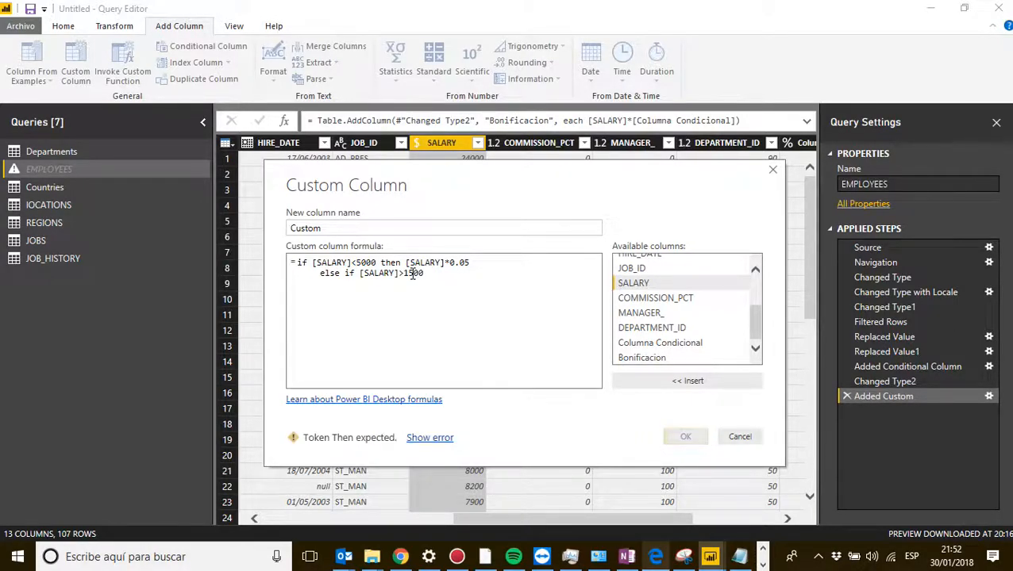
{"action": "type", "text": "0 then"}
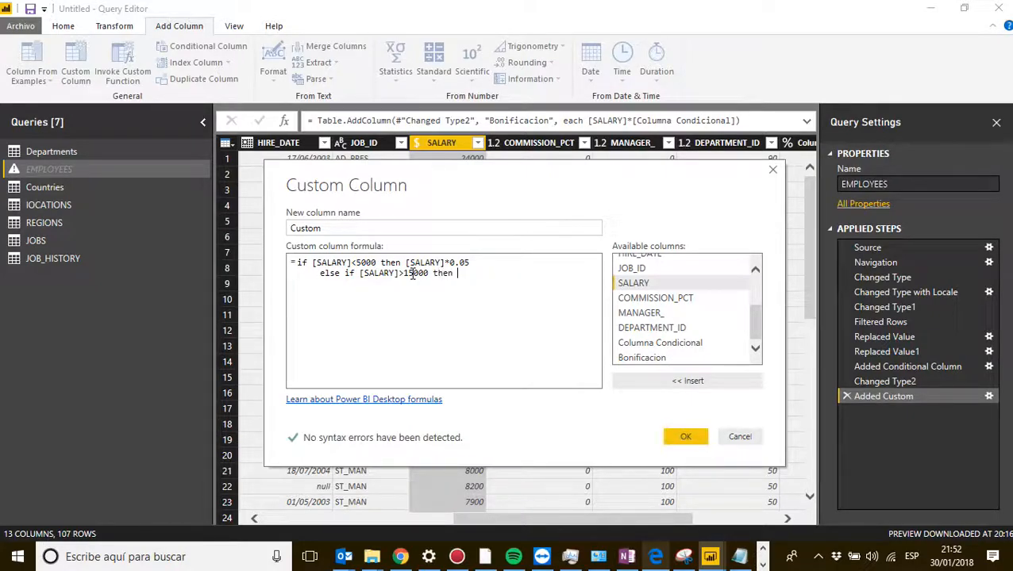
{"action": "double_click", "coordinate": [639, 284]}
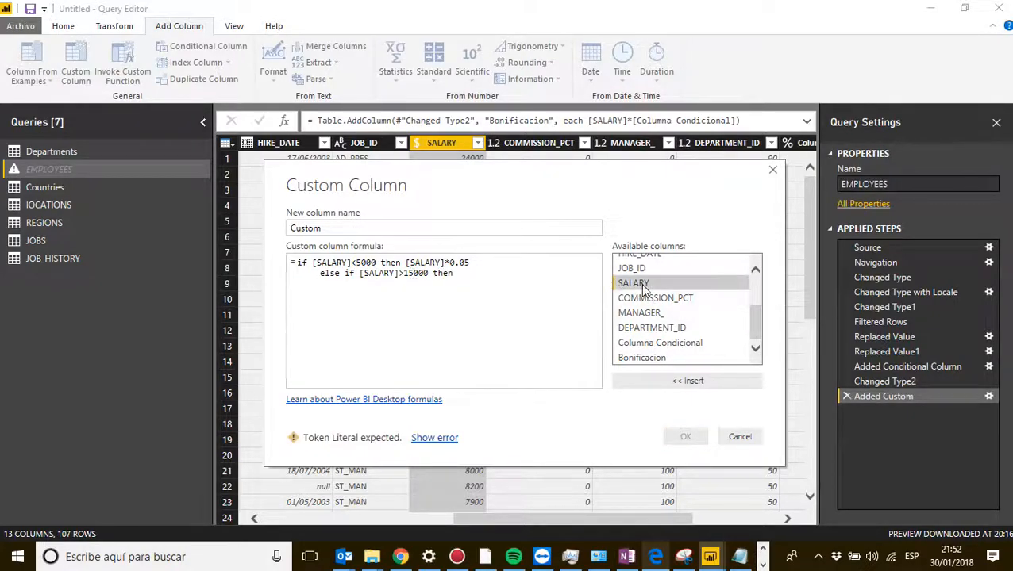
{"action": "type", "text": "*"}
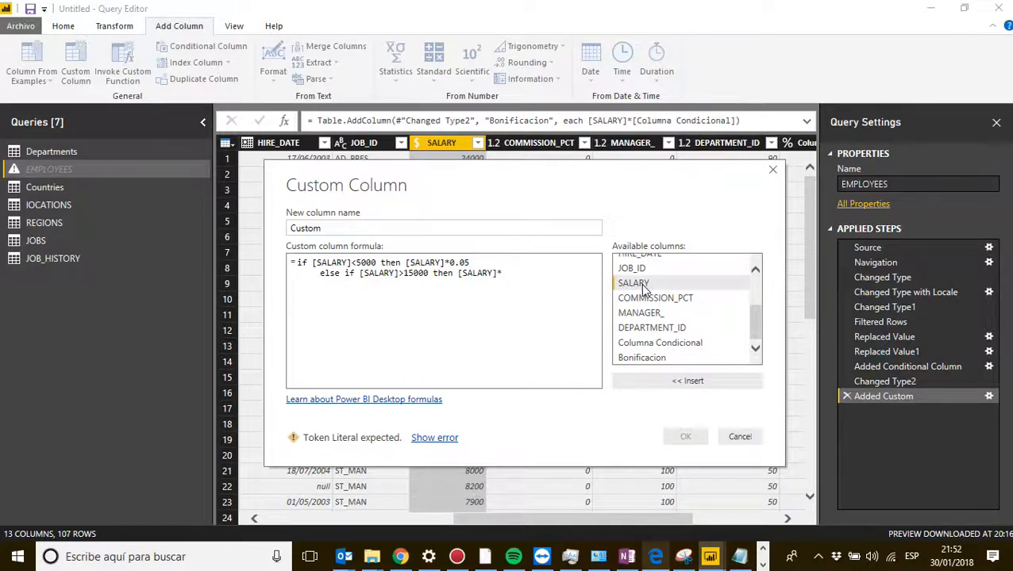
Change the multiplier in the [SALARY]<5000 branch to 0.015
{"action": "left_click", "coordinate": [474, 262]}
{"action": "key", "text": "BackSpace"}
{"action": "type", "text": "15"}
Set the multiplier in the [SALARY]>15000 branch to 0.05 and append else
{"action": "key", "text": "Down"}
{"action": "key", "text": "Right"}
{"action": "key", "text": "Right"}
{"action": "key", "text": "Right"}
{"action": "type", "text": "0,0"}
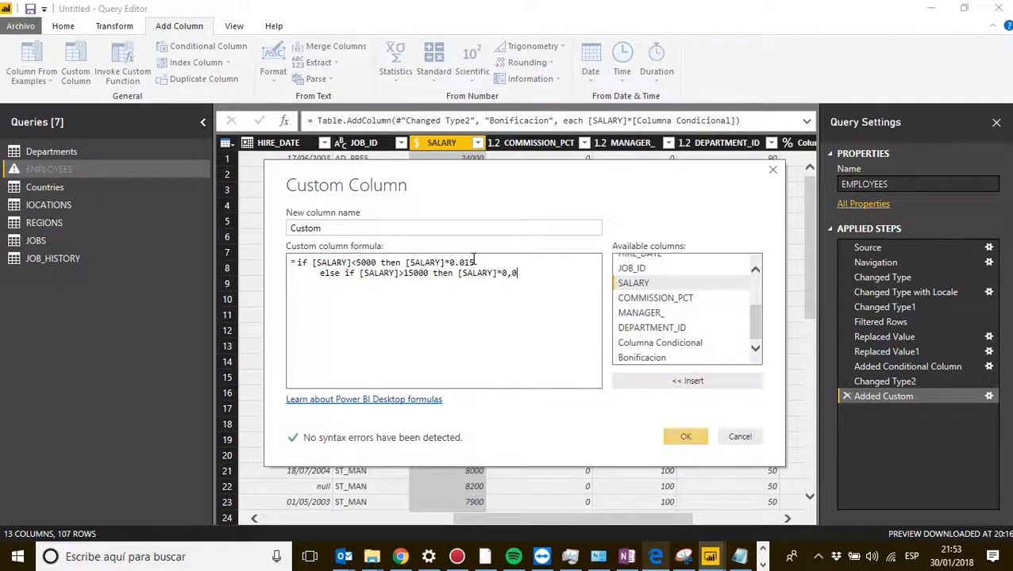
{"action": "type", "text": "5"}
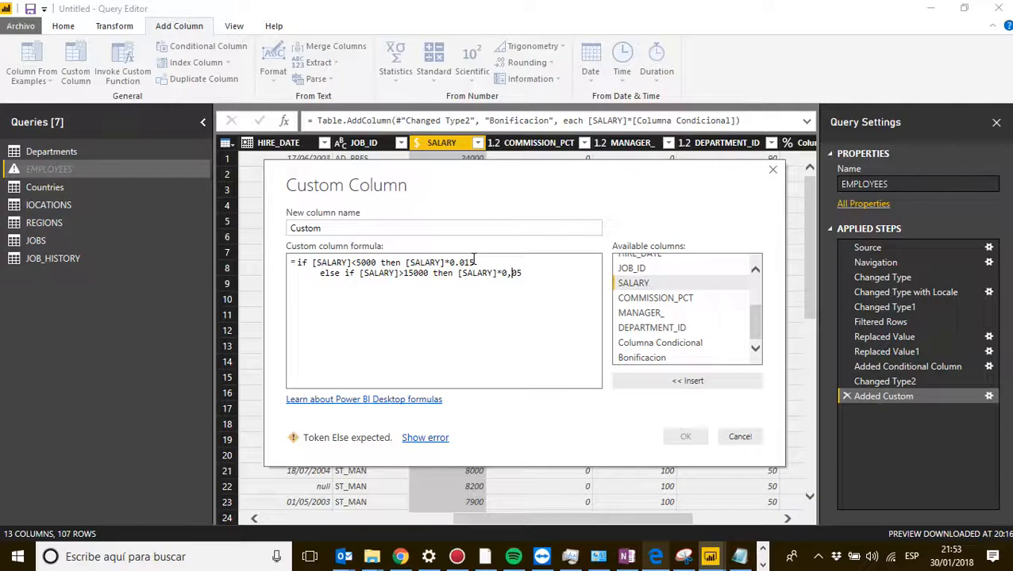
{"action": "key", "text": "BackSpace"}
{"action": "type", "text": ".05 else"}
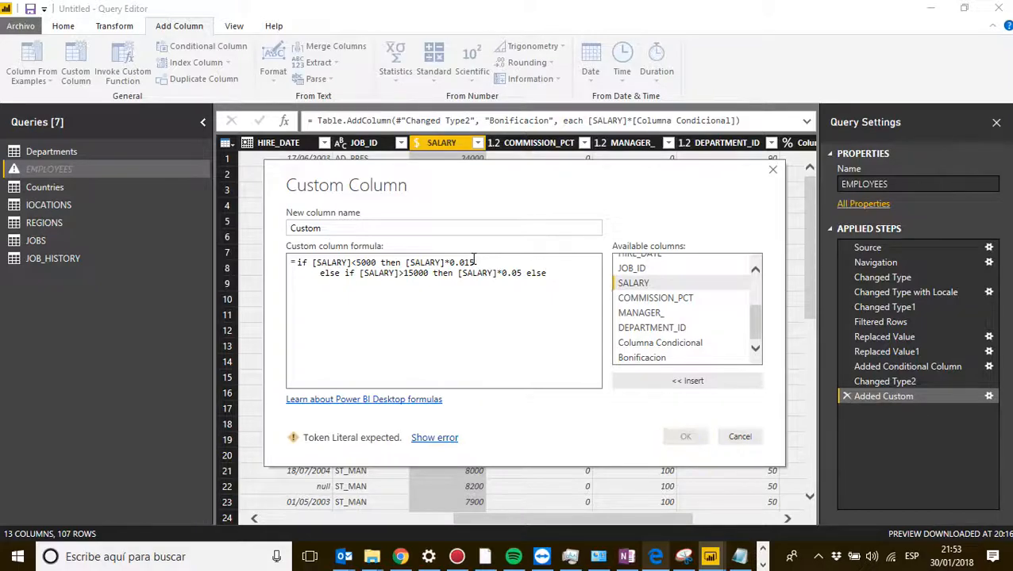
Finish the formula with else [SALARY]*0.1 on its own indented line
{"action": "double_click", "coordinate": [627, 283]}
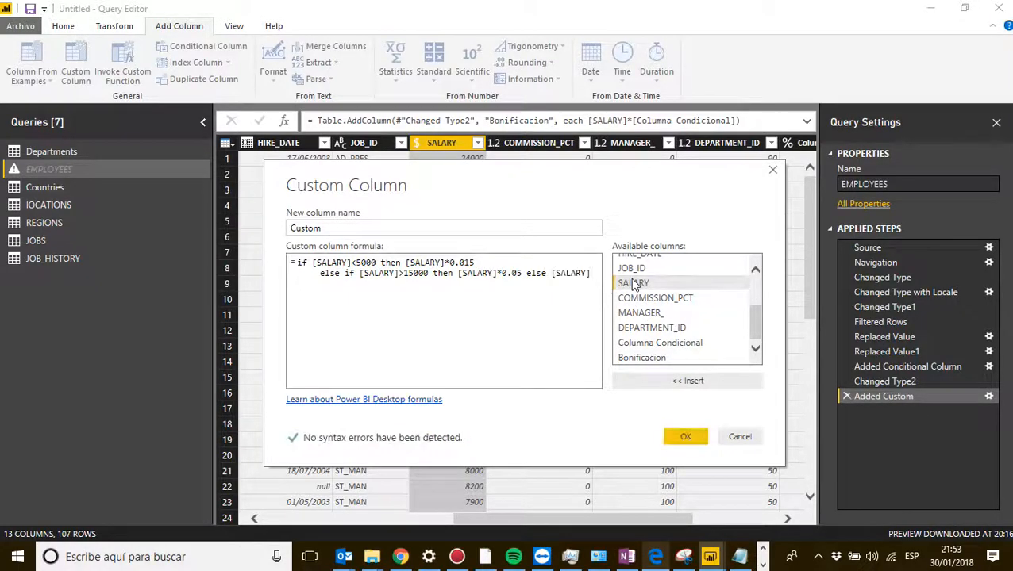
{"action": "left_click", "coordinate": [523, 273]}
{"action": "key", "text": "Return"}
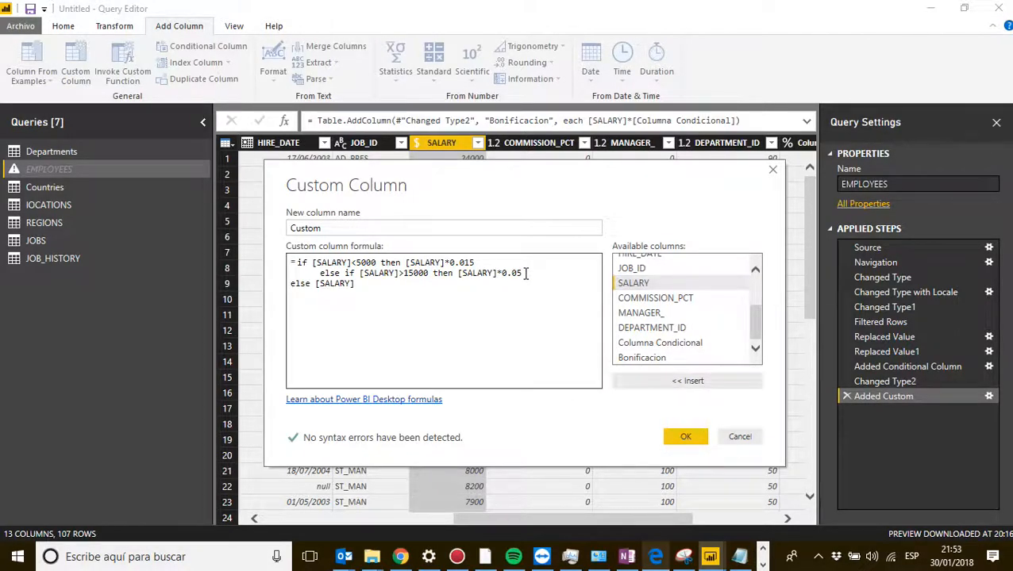
{"action": "left_click", "coordinate": [291, 283]}
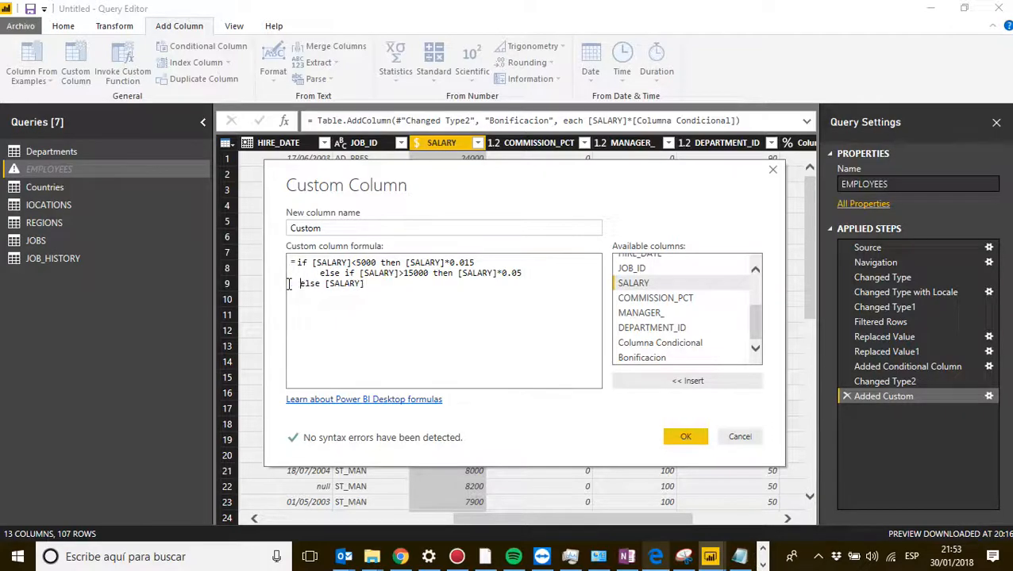
{"action": "left_click", "coordinate": [398, 284]}
{"action": "type", "text": "*0.1"}
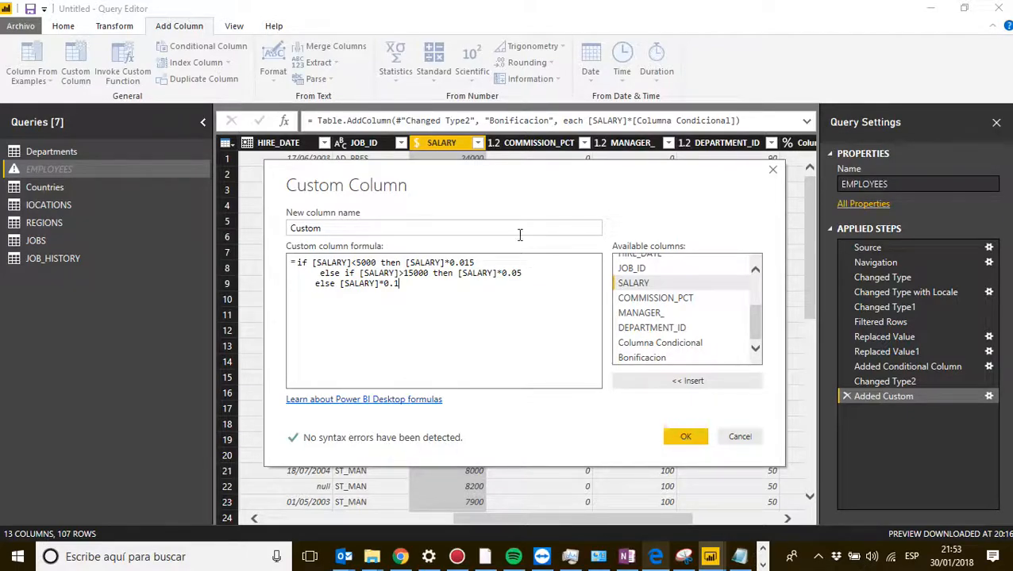
Try the formula with its opening if in uppercase as IF and show the syntax error's location
{"action": "left_click_drag", "start_coordinate": [606, 190], "coordinate": [603, 147]}
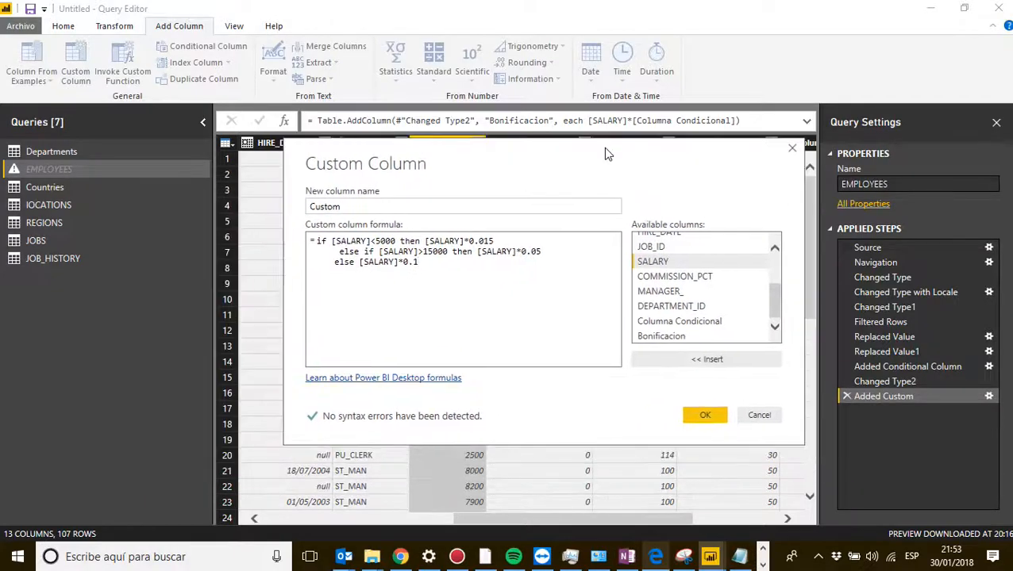
{"action": "left_click", "coordinate": [327, 241]}
{"action": "key", "text": "BackSpace"}
{"action": "key", "text": "BackSpace"}
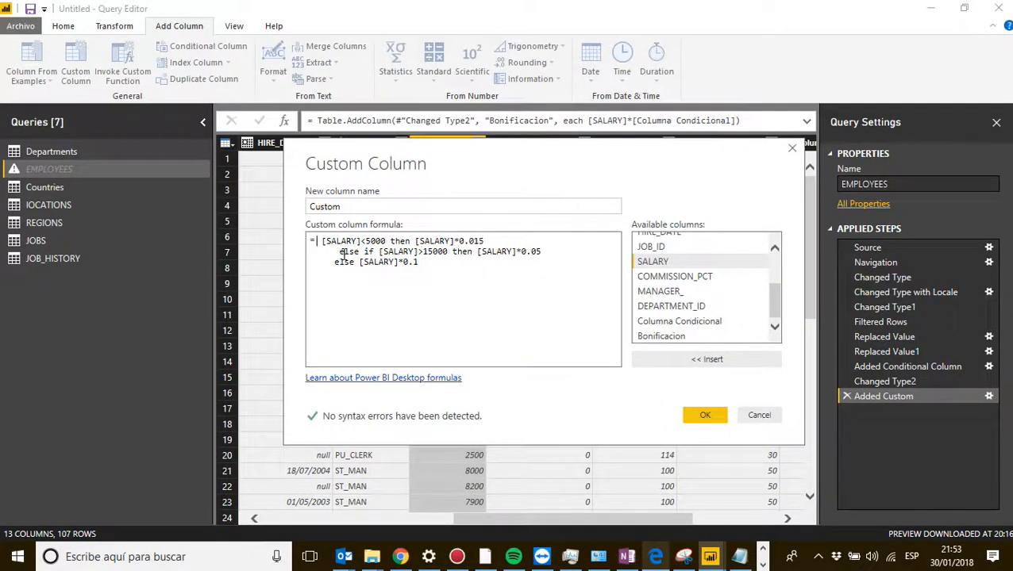
{"action": "type", "text": "if"}
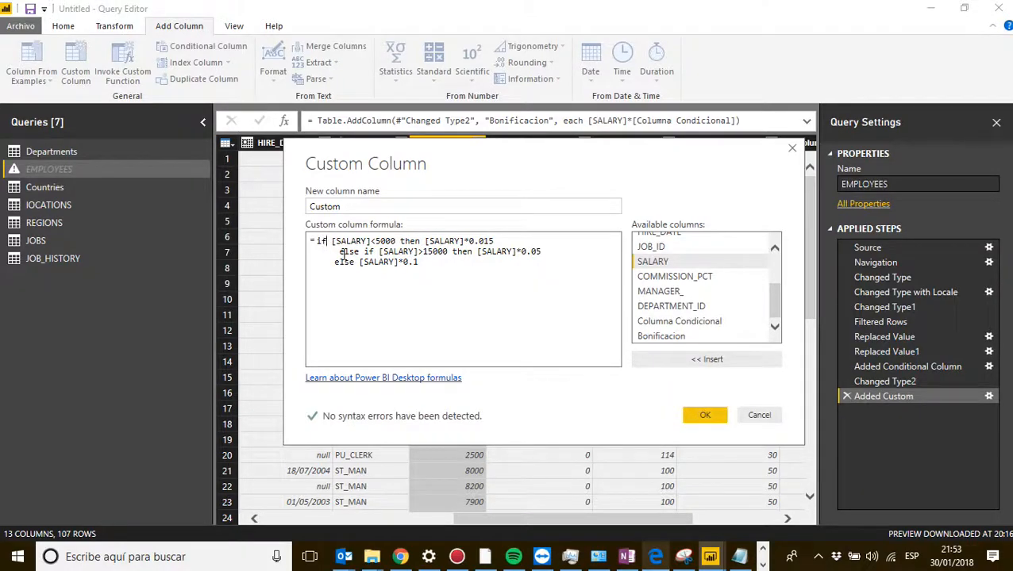
{"action": "key", "text": "BackSpace"}
{"action": "key", "text": "BackSpace"}
{"action": "type", "text": "IF"}
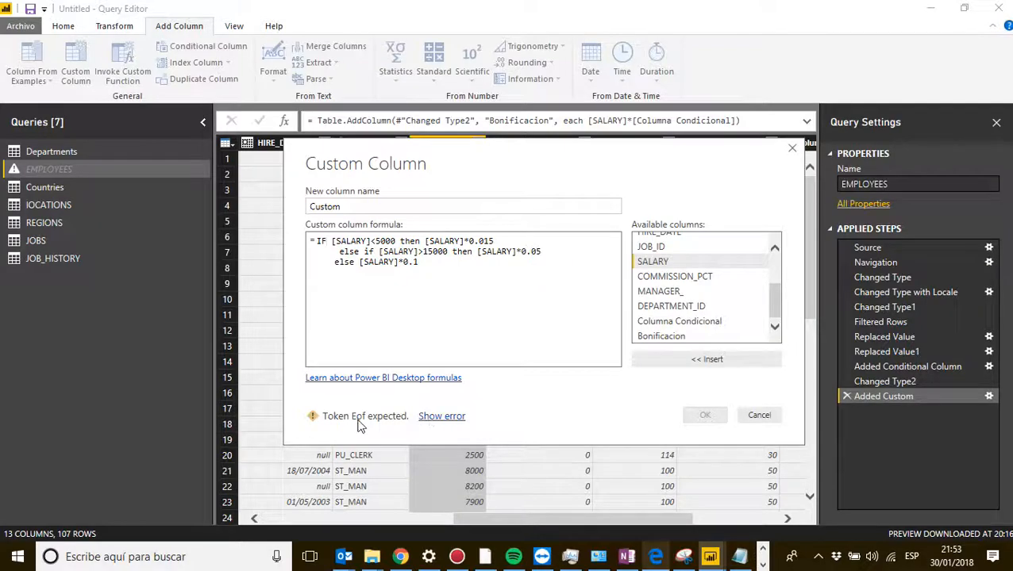
{"action": "left_click", "coordinate": [442, 417]}
Restore the formula's opening keyword to lowercase if
{"action": "left_click", "coordinate": [324, 240]}
{"action": "key", "text": "BackSpace"}
{"action": "key", "text": "BackSpace"}
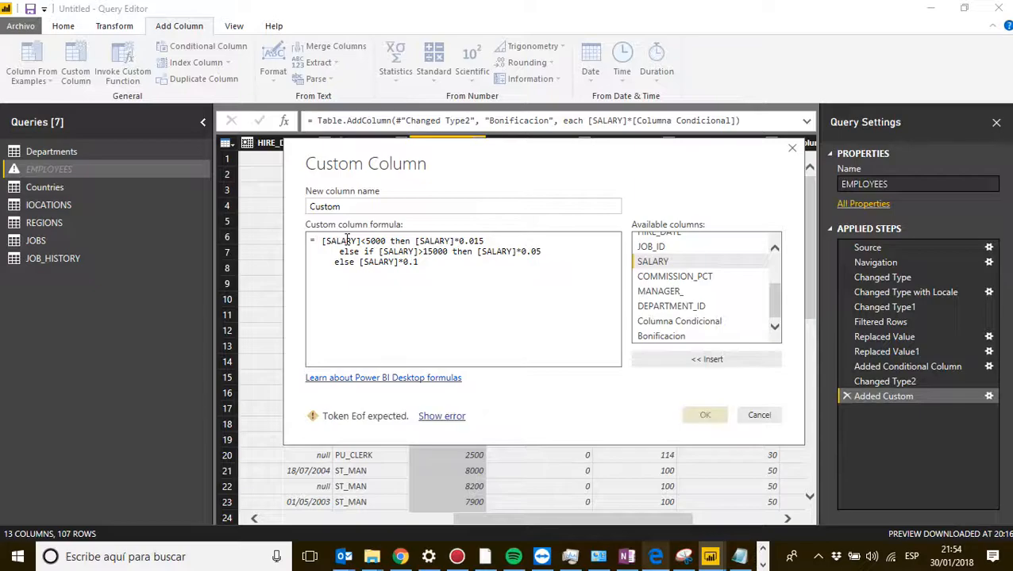
{"action": "type", "text": "IF"}
{"action": "key", "text": "BackSpace"}
{"action": "key", "text": "BackSpace"}
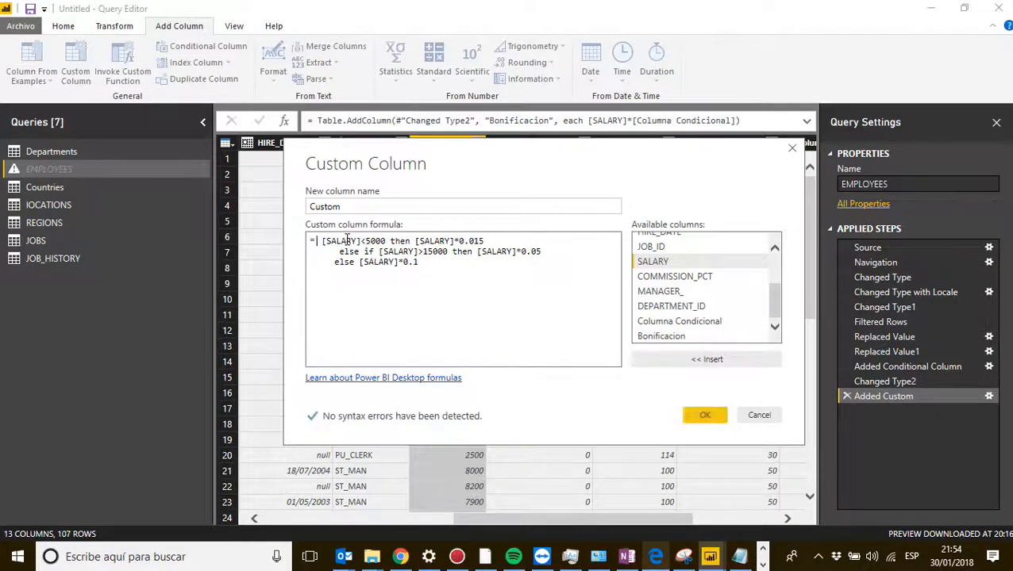
{"action": "type", "text": "if"}
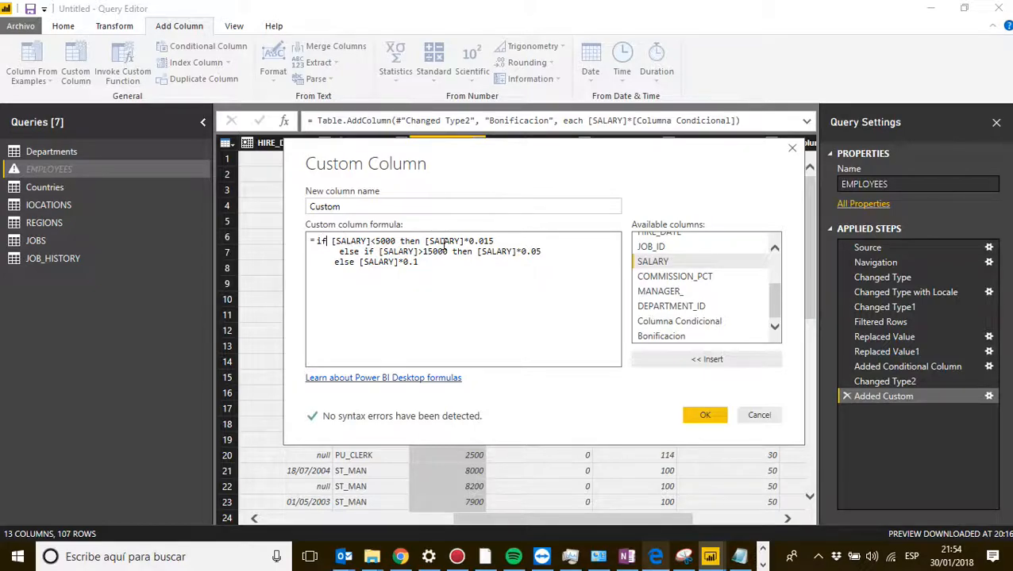
Try a space before 15000 in the else if condition, and remove it again
{"action": "left_click_drag", "start_coordinate": [421, 241], "coordinate": [396, 241]}
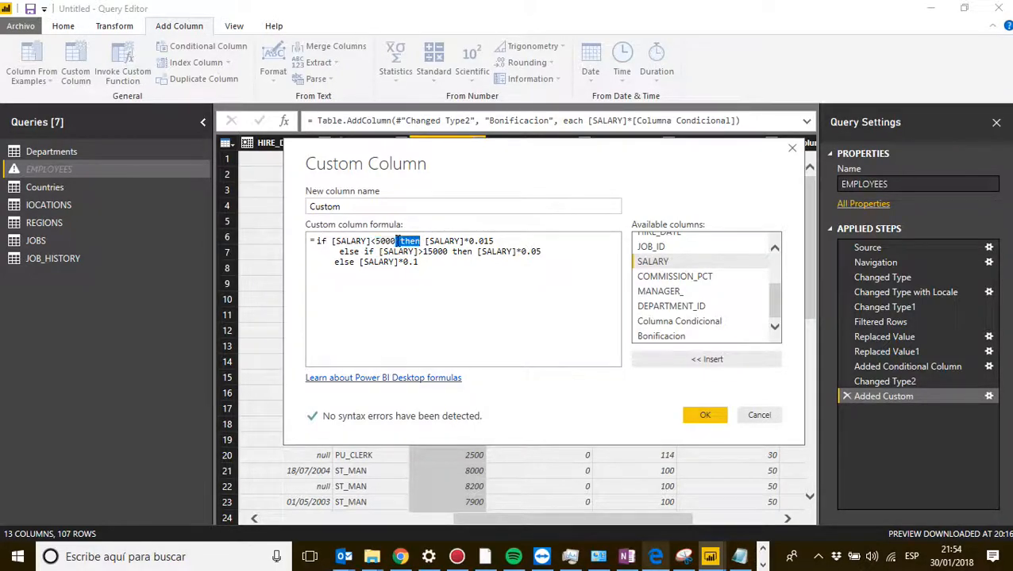
{"action": "left_click", "coordinate": [429, 261]}
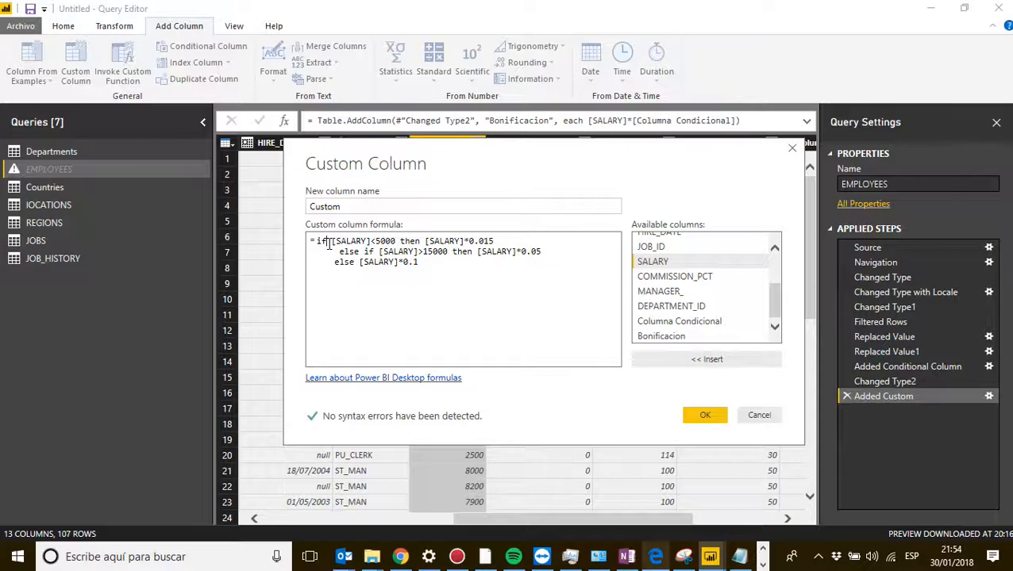
{"action": "left_click", "coordinate": [424, 252]}
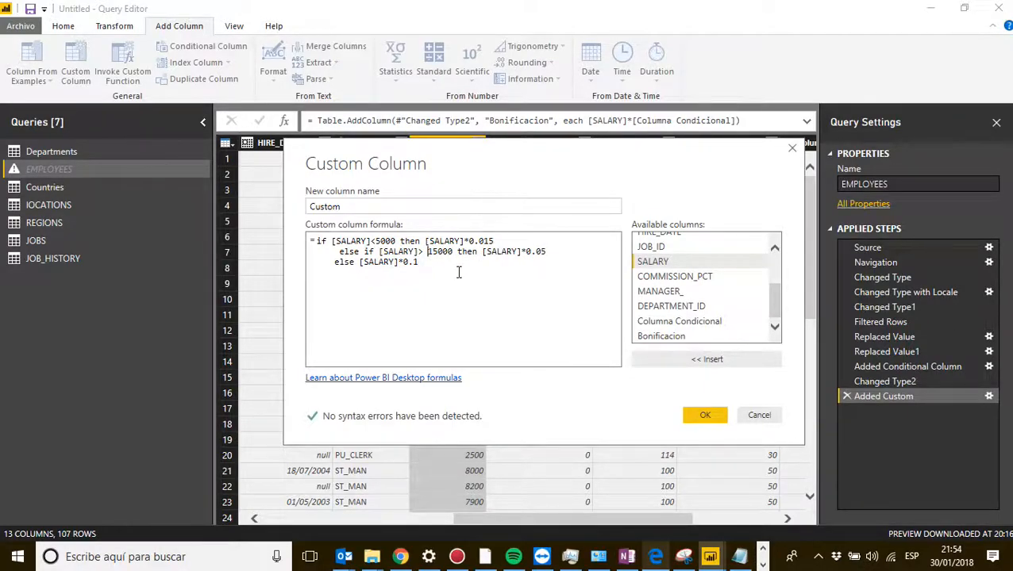
{"action": "key", "text": "BackSpace"}
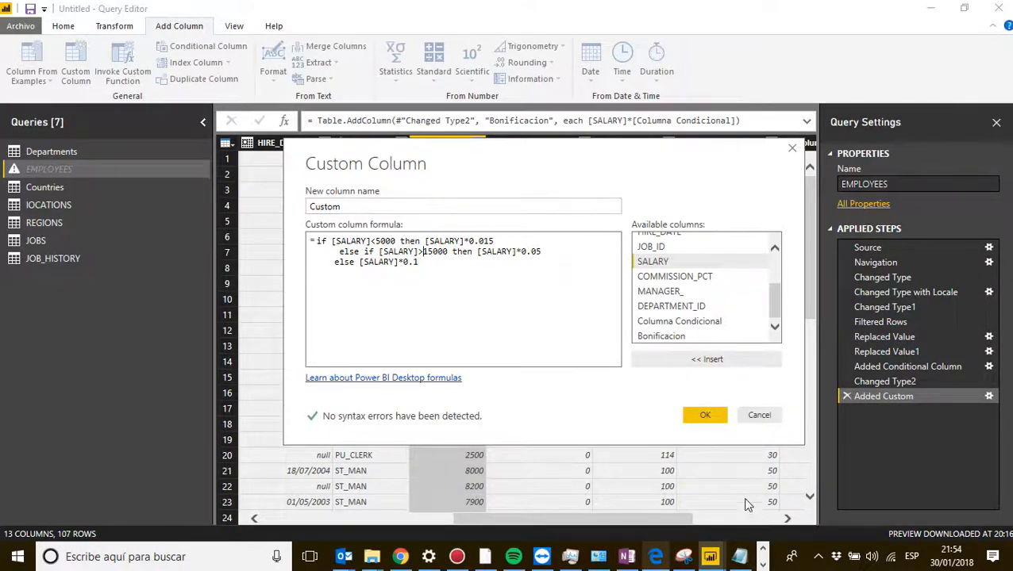
Add the custom column to the query and correct its first result to [SALARY]*0.15
{"action": "left_click", "coordinate": [709, 415]}
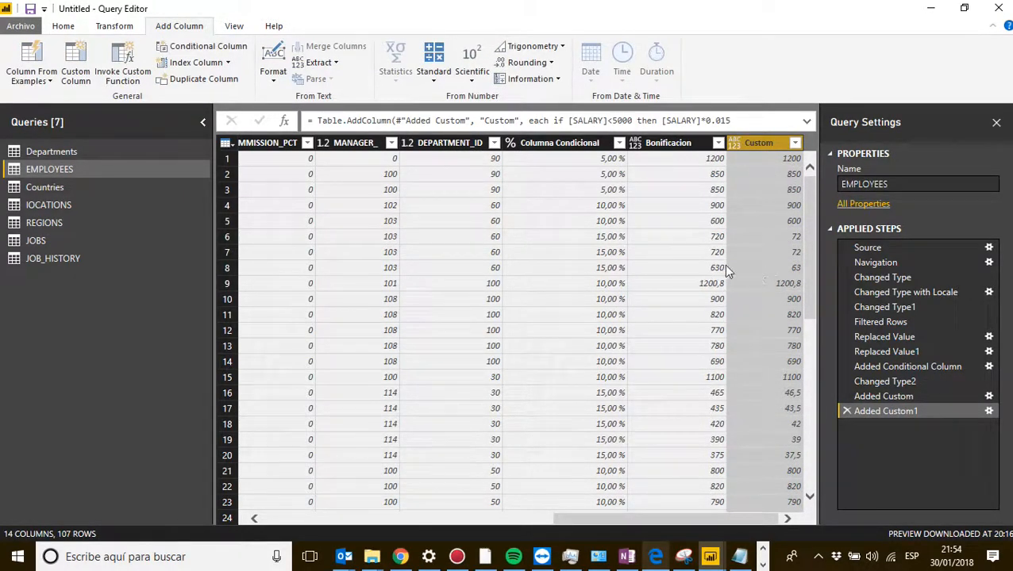
{"action": "left_click", "coordinate": [596, 239]}
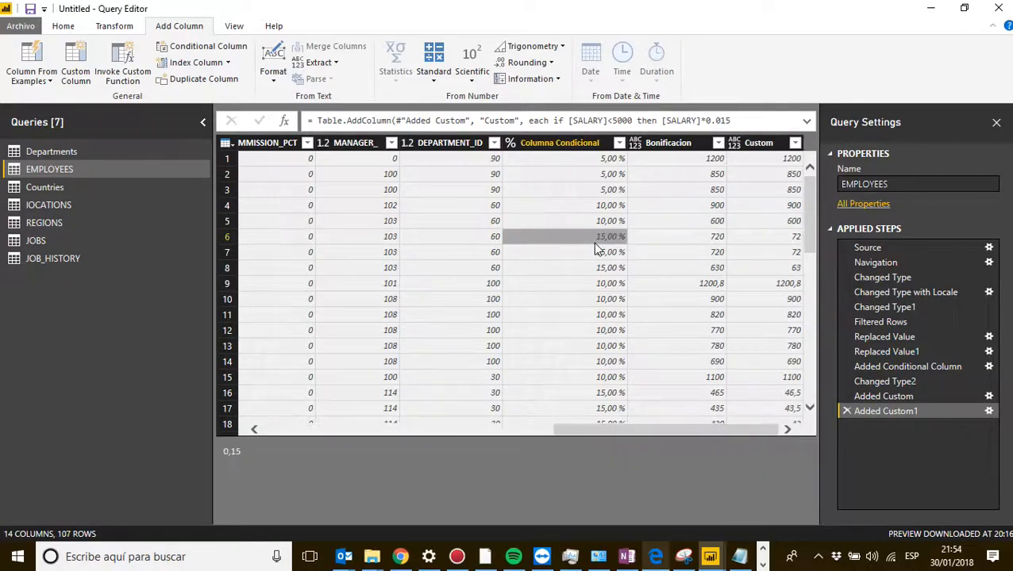
{"action": "left_click", "coordinate": [989, 411]}
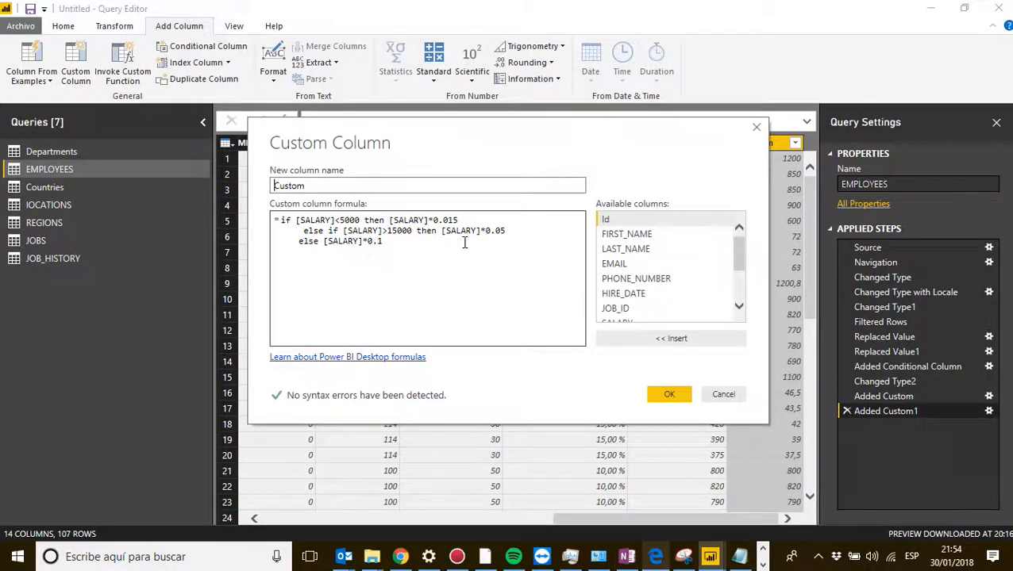
{"action": "left_click", "coordinate": [447, 220]}
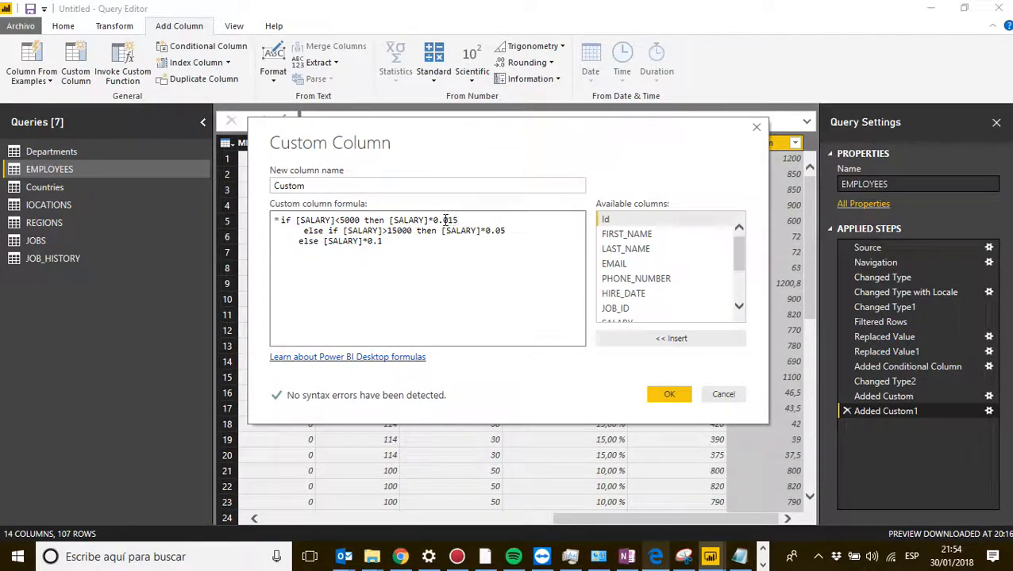
{"action": "left_click", "coordinate": [674, 396]}
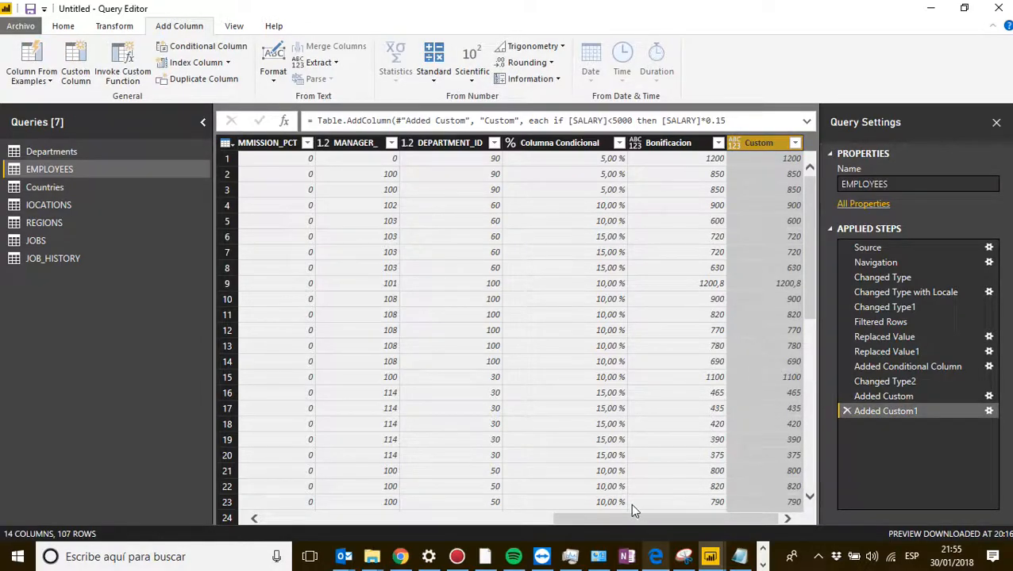
Compare the Bonificacion and Custom columns, and review the else if part of the custom column's formula
{"action": "left_click", "coordinate": [680, 156]}
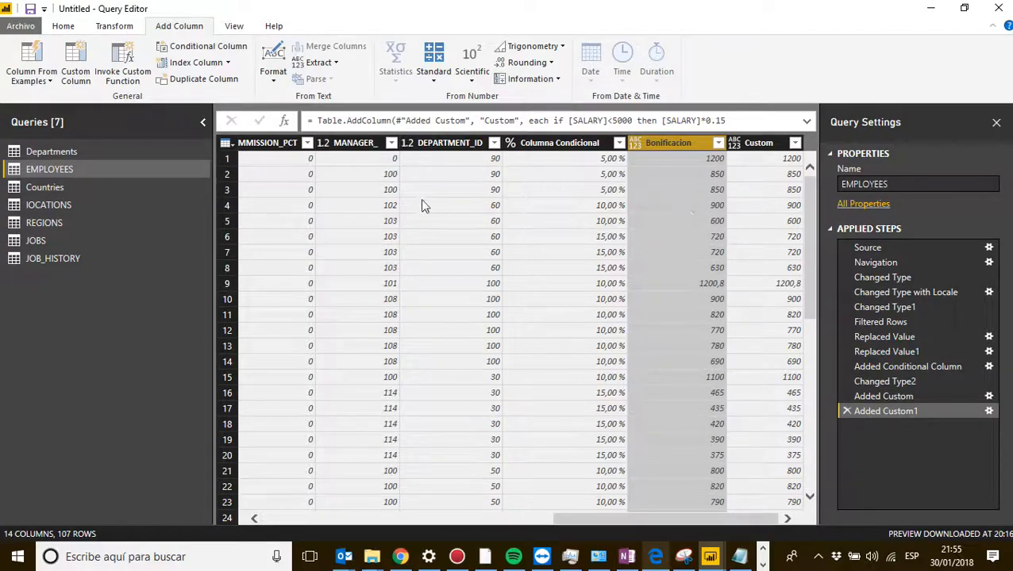
{"action": "left_click", "coordinate": [758, 144]}
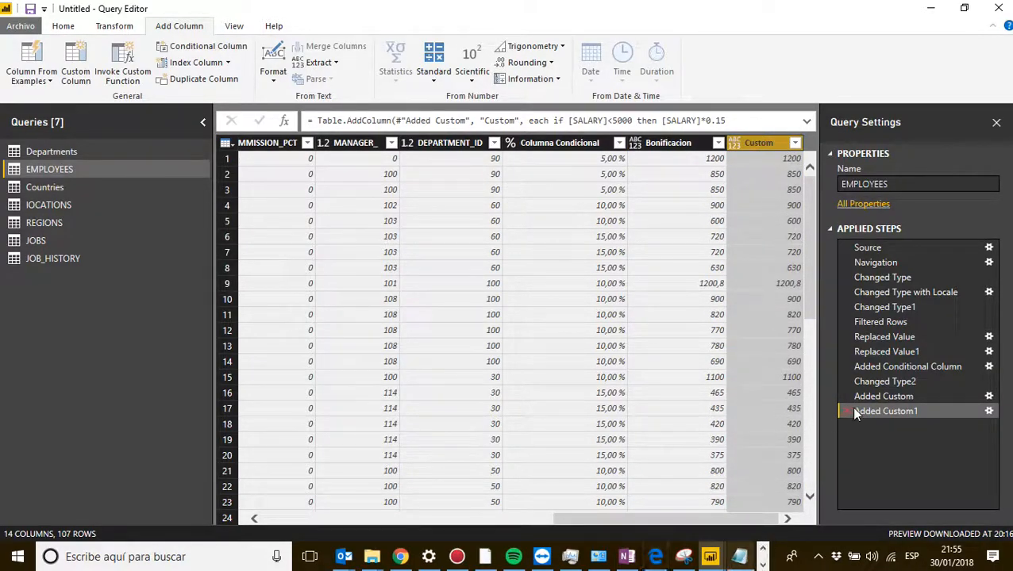
{"action": "left_click", "coordinate": [988, 410]}
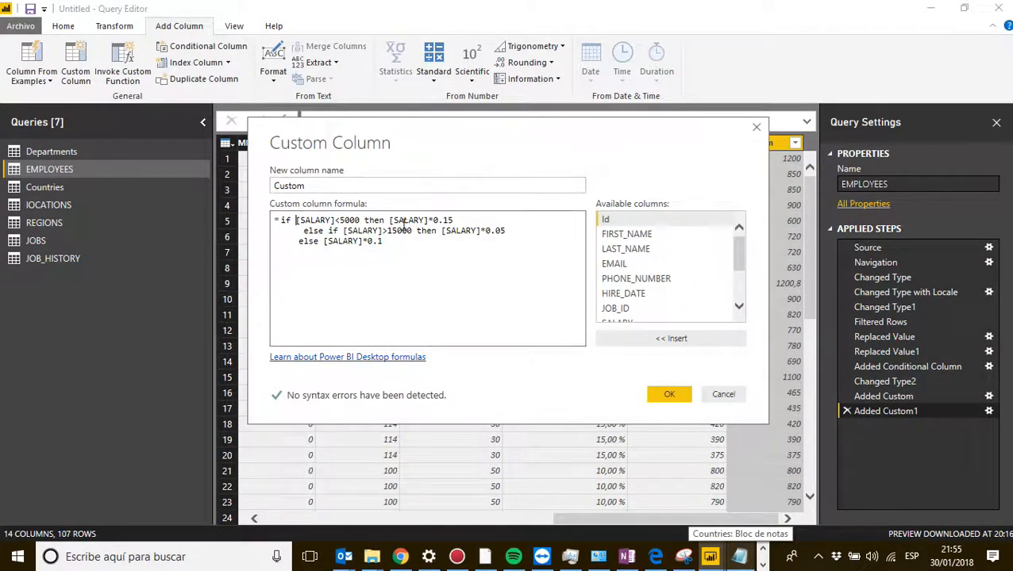
{"action": "left_click_drag", "start_coordinate": [303, 231], "coordinate": [343, 231]}
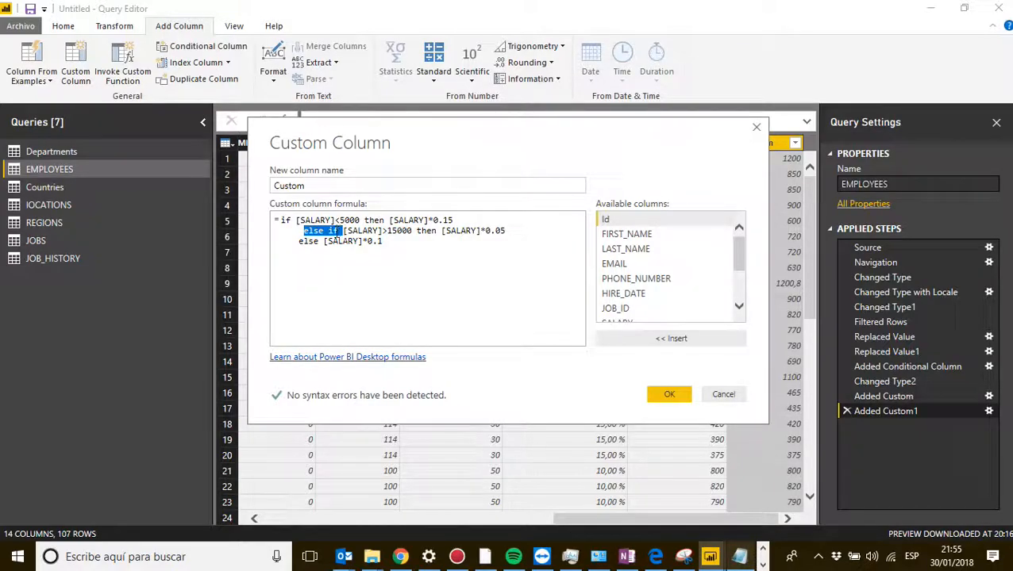
{"action": "left_click", "coordinate": [672, 393]}
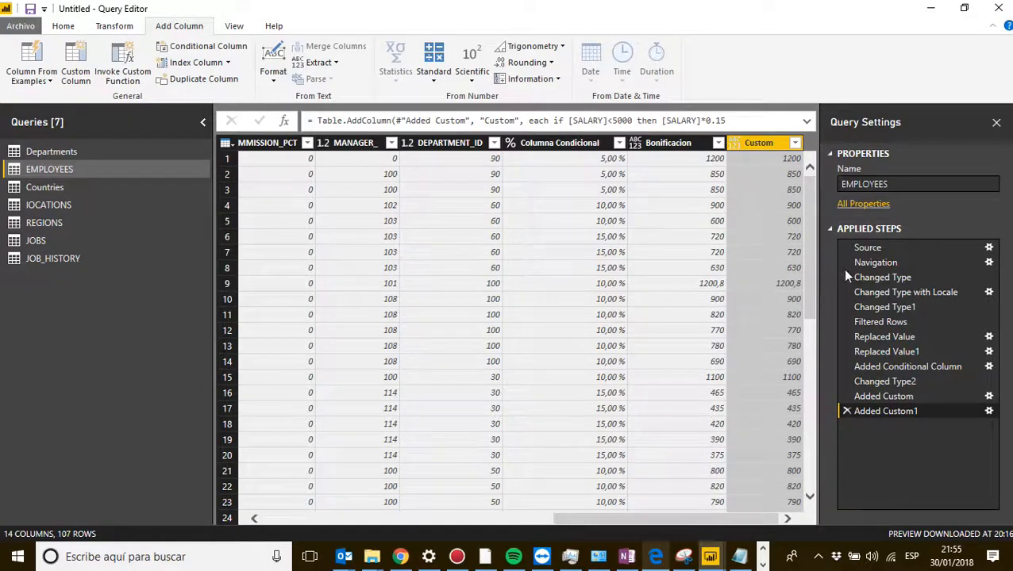
Reopen the custom column's formula and extend its first condition with and [SALARY]>200
{"action": "left_click", "coordinate": [988, 411]}
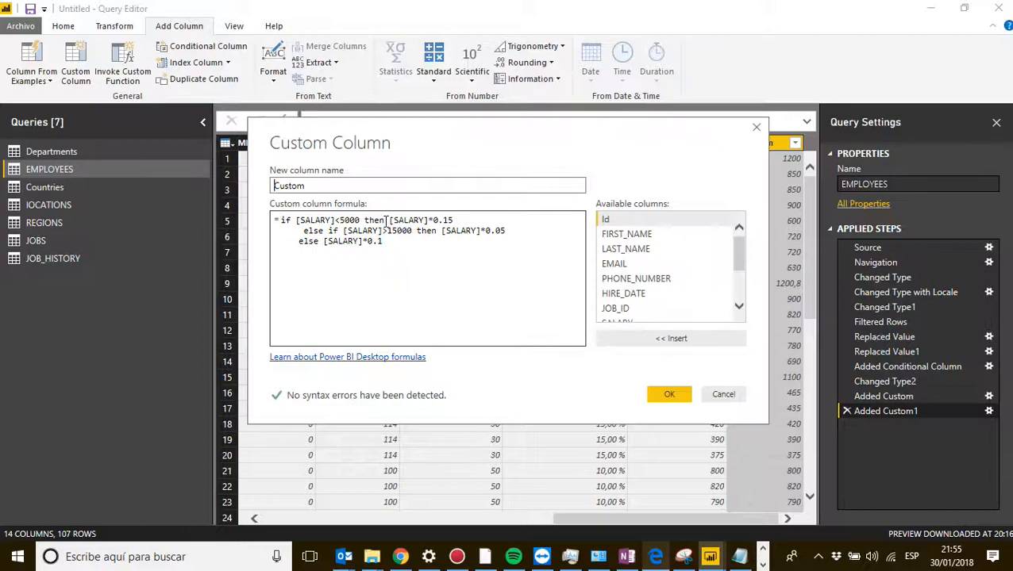
{"action": "left_click", "coordinate": [360, 220]}
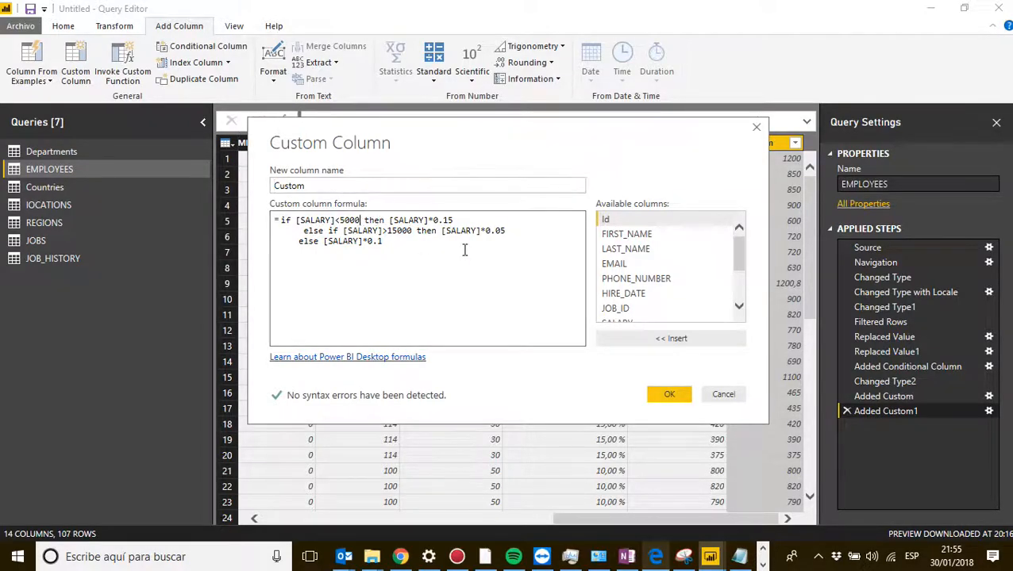
{"action": "type", "text": "and"}
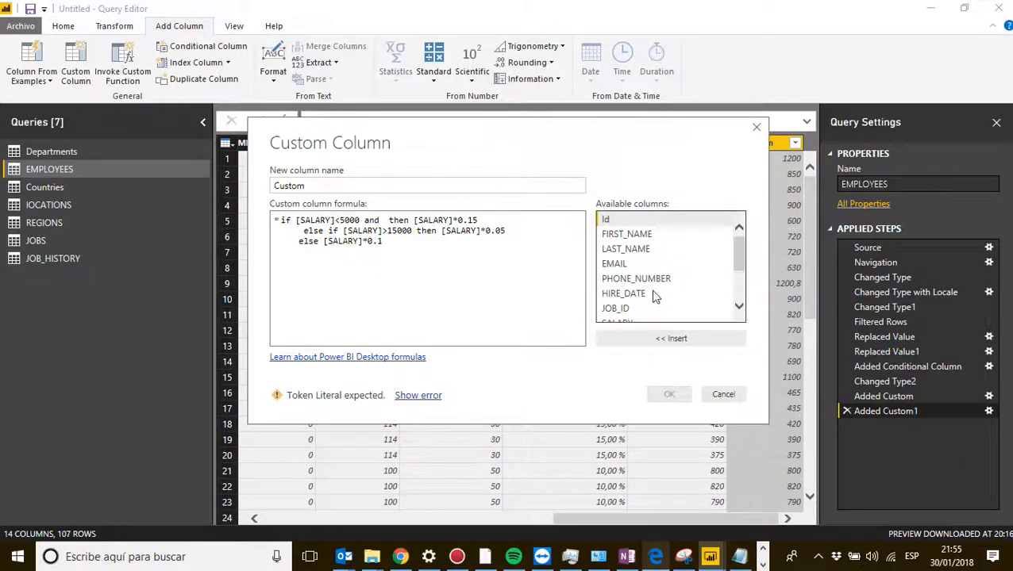
{"action": "left_click_drag", "start_coordinate": [738, 246], "coordinate": [740, 290]}
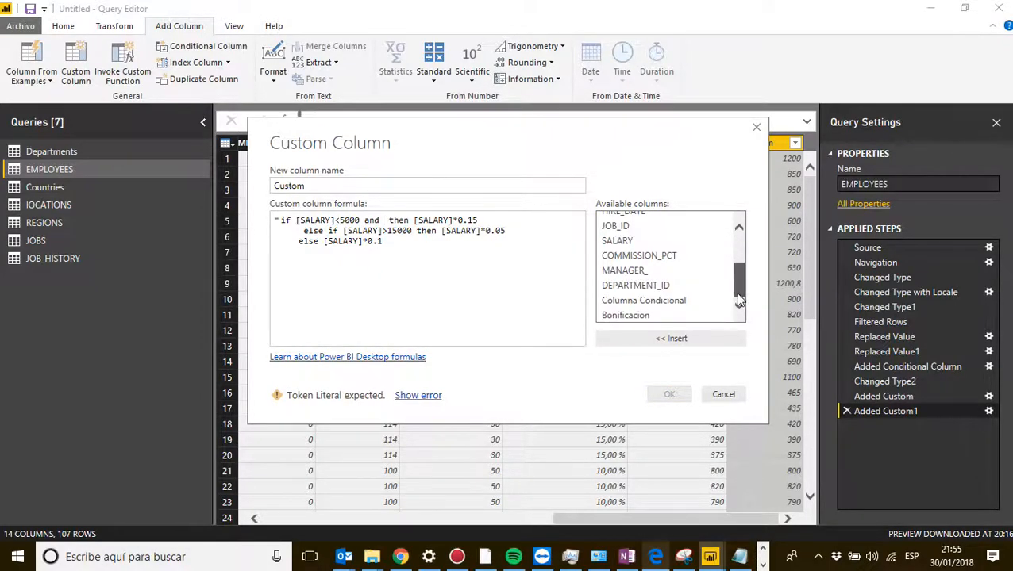
{"action": "double_click", "coordinate": [627, 240]}
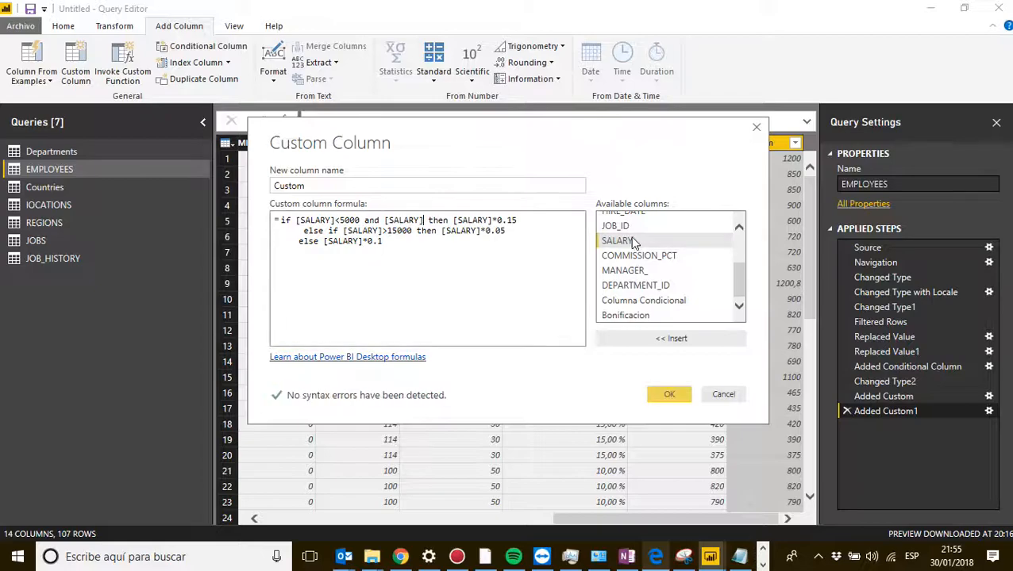
{"action": "type", "text": ">"}
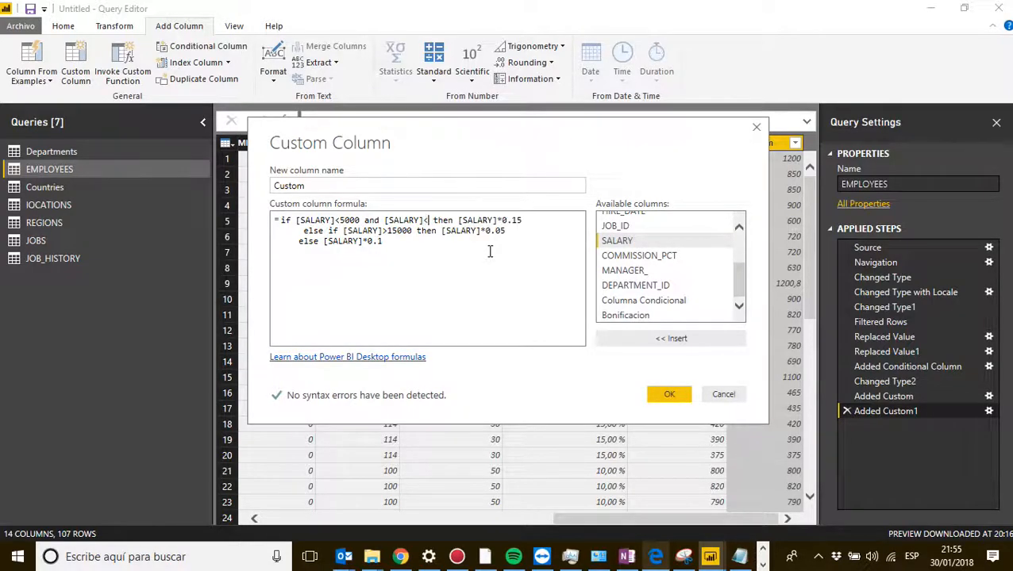
{"action": "type", "text": "200"}
{"action": "left_click", "coordinate": [517, 240]}
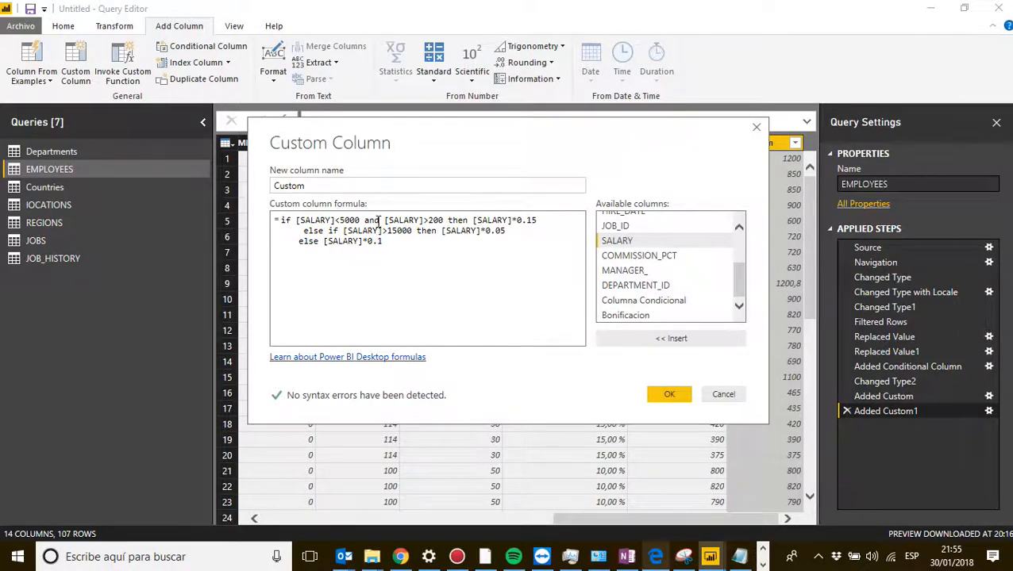
Review the combined condition in the formula's first line and replace its and operator with or
{"action": "left_click_drag", "start_coordinate": [379, 220], "coordinate": [365, 220]}
{"action": "left_click_drag", "start_coordinate": [296, 220], "coordinate": [443, 220]}
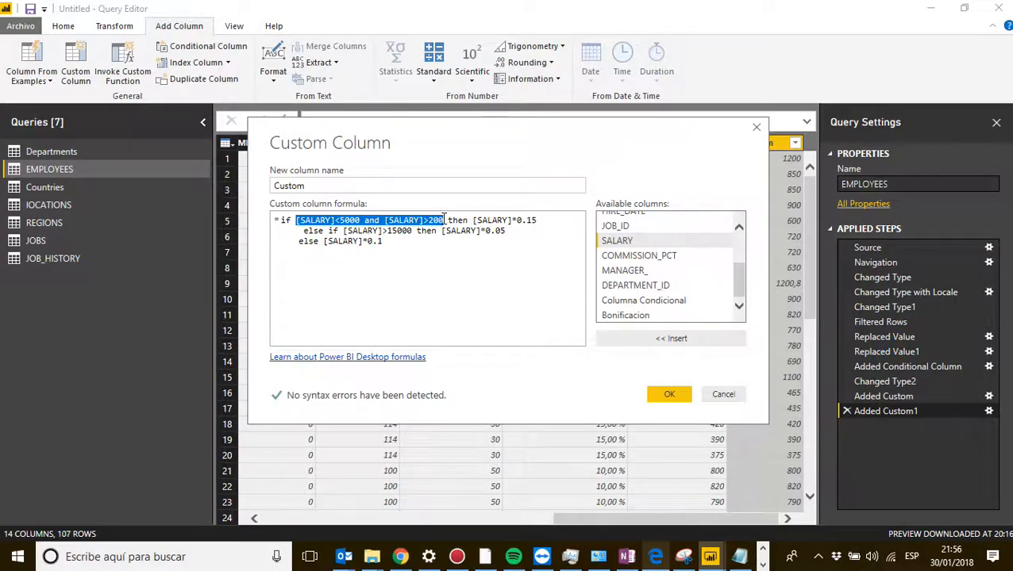
{"action": "left_click", "coordinate": [363, 220]}
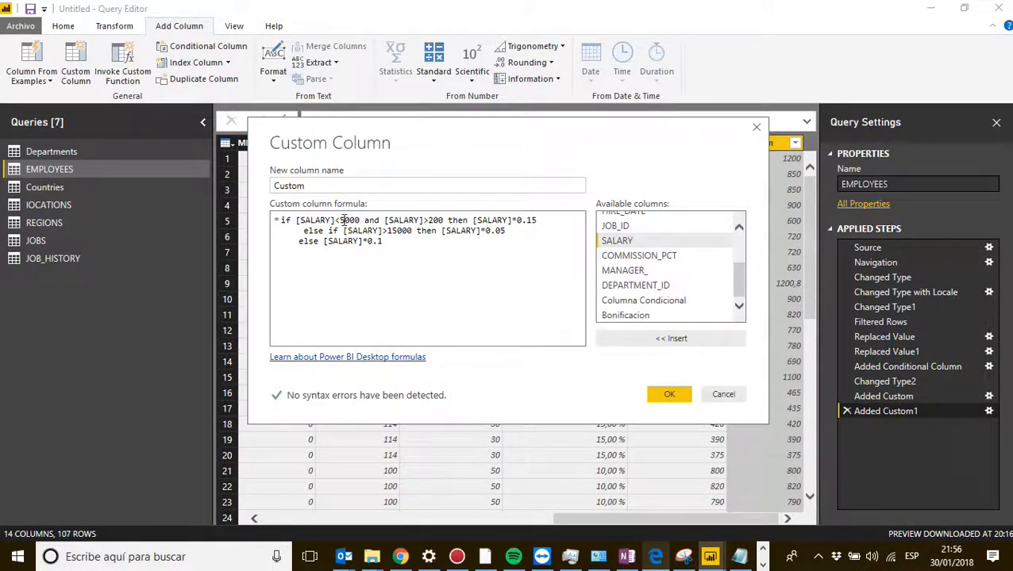
{"action": "left_click_drag", "start_coordinate": [296, 220], "coordinate": [291, 220]}
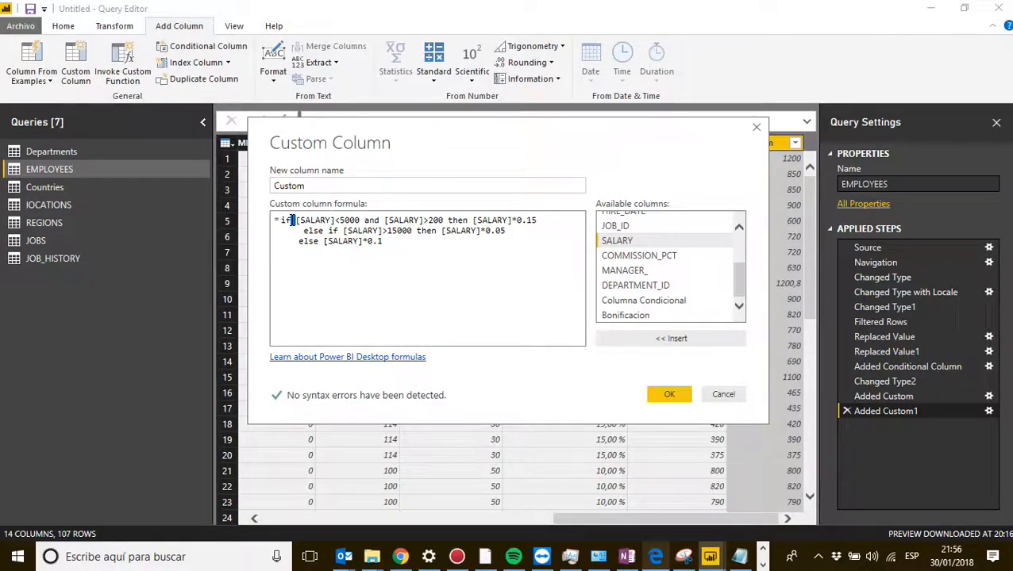
{"action": "left_click", "coordinate": [378, 220]}
{"action": "left_click_drag", "start_coordinate": [367, 223], "coordinate": [368, 228]}
{"action": "left_click", "coordinate": [386, 221]}
{"action": "key", "text": "BackSpace"}
{"action": "key", "text": "BackSpace"}
{"action": "key", "text": "BackSpace"}
{"action": "key", "text": "BackSpace"}
{"action": "type", "text": "or"}
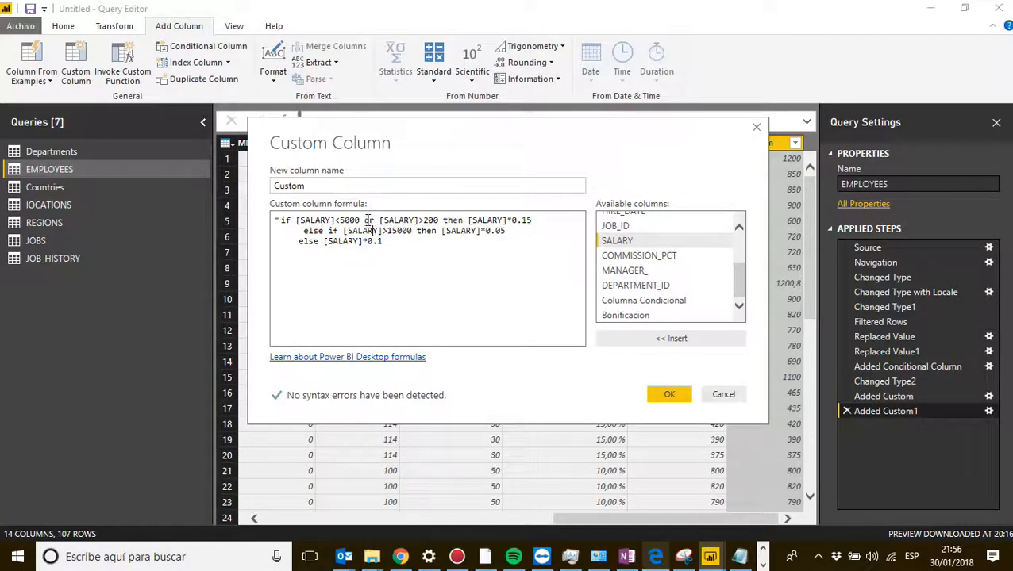
Switch the operator in the first condition back to and, and review the whole formula
{"action": "left_click_drag", "start_coordinate": [374, 221], "coordinate": [361, 221]}
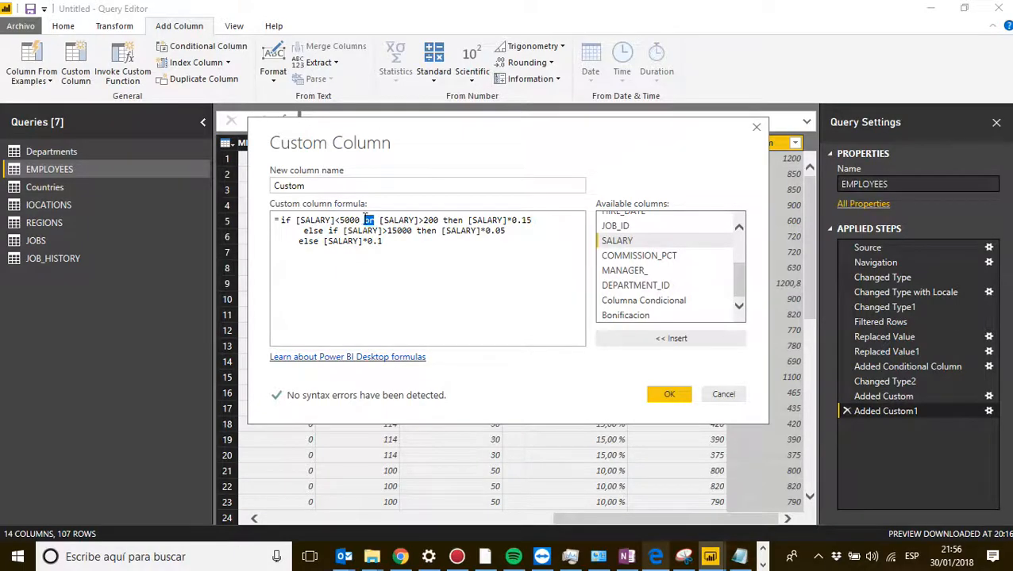
{"action": "type", "text": "and"}
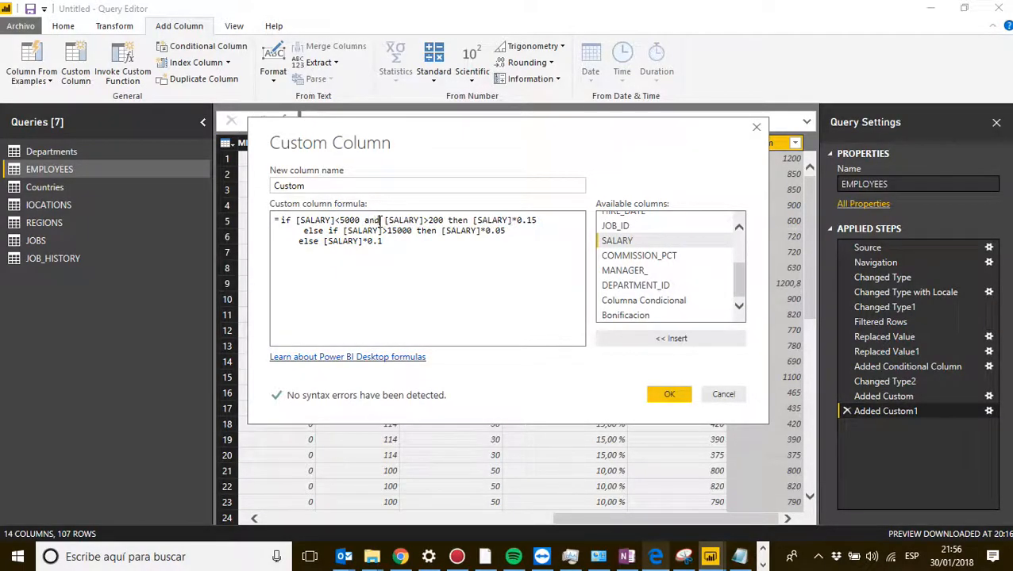
{"action": "left_click", "coordinate": [392, 242]}
{"action": "left_click_drag", "start_coordinate": [392, 246], "coordinate": [275, 220]}
{"action": "left_click", "coordinate": [397, 246]}
Try or once more as the operator between the two SALARY comparisons
{"action": "double_click", "coordinate": [379, 219]}
{"action": "type", "text": "or"}
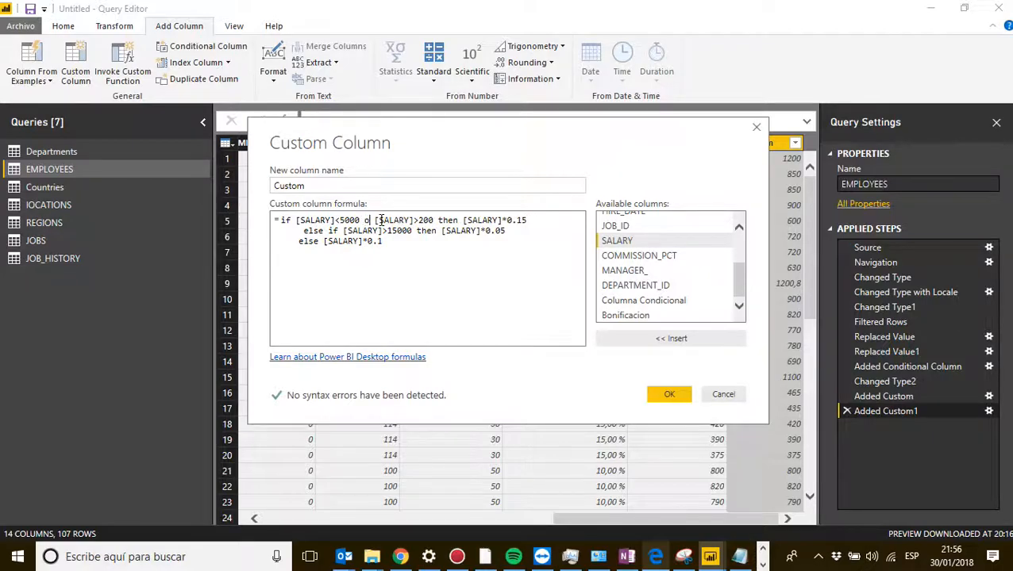
{"action": "left_click", "coordinate": [408, 242]}
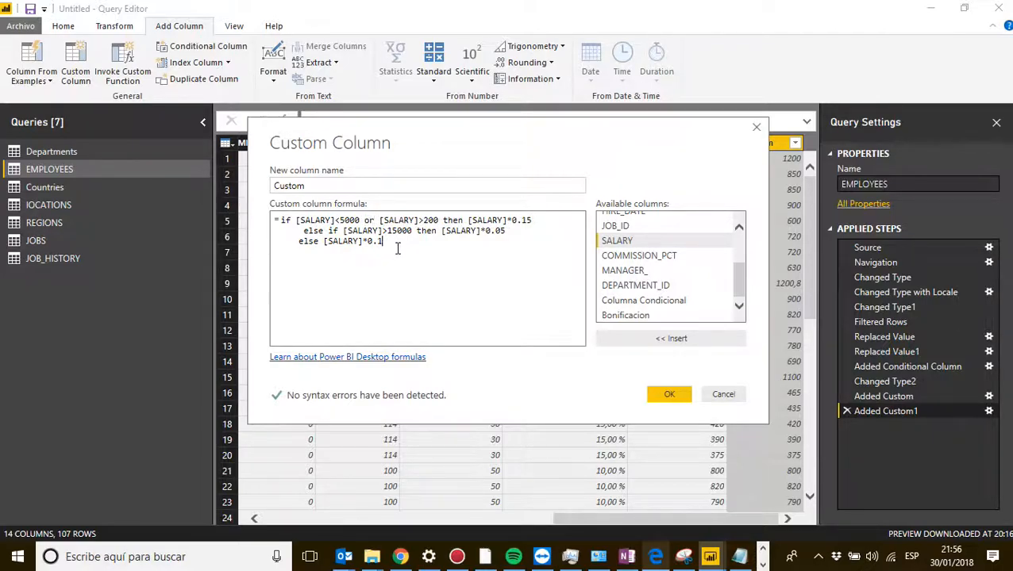
{"action": "key", "text": "ctrl+a"}
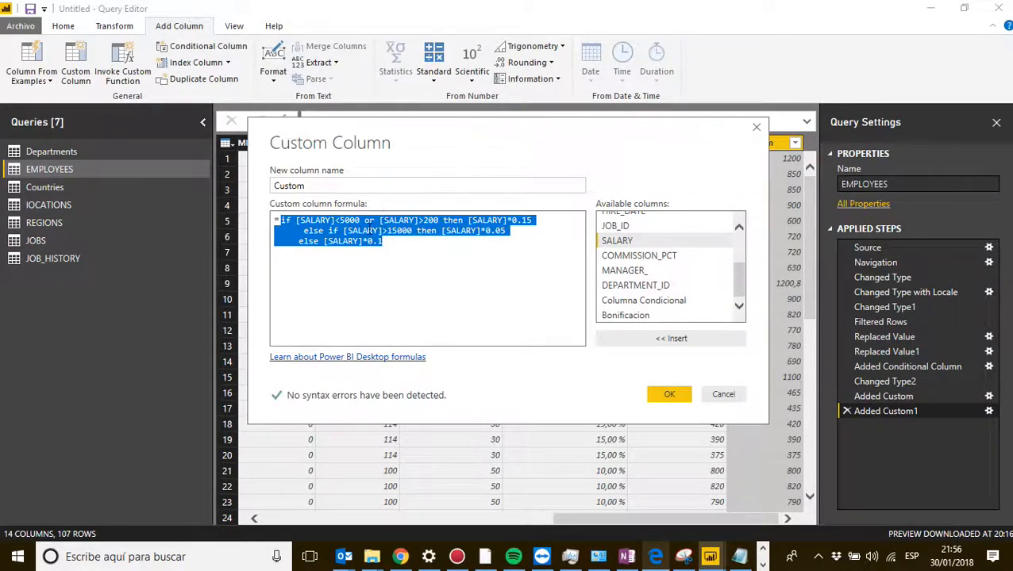
Remove or [SALARY]>200 from the first condition and apply the custom column's formula
{"action": "left_click", "coordinate": [372, 222]}
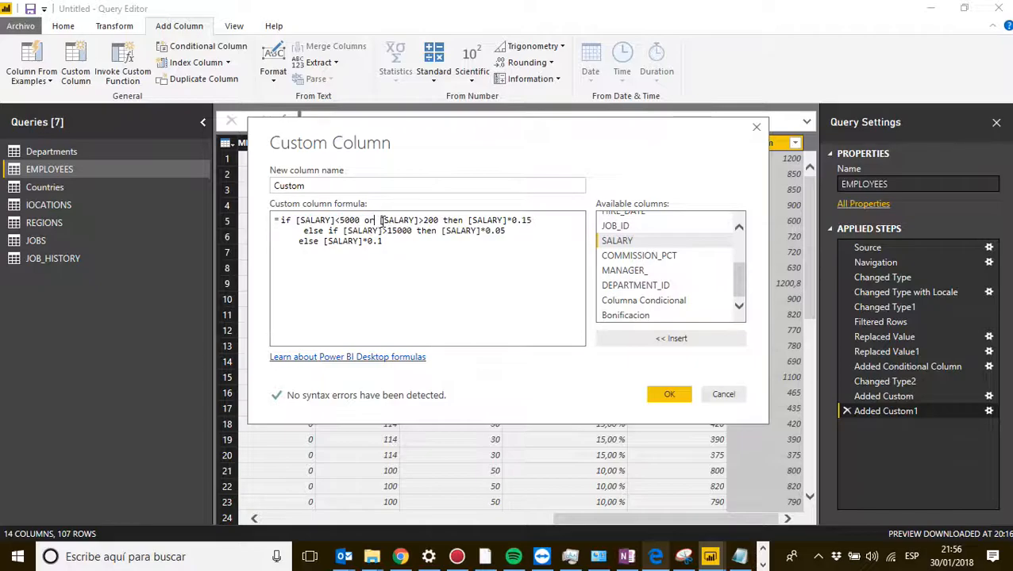
{"action": "key", "text": "BackSpace"}
{"action": "key", "text": "BackSpace"}
{"action": "key", "text": "Delete"}
{"action": "key", "text": "Delete"}
{"action": "key", "text": "Delete"}
{"action": "key", "text": "Delete"}
{"action": "key", "text": "Delete"}
{"action": "key", "text": "Delete"}
{"action": "key", "text": "Delete"}
{"action": "key", "text": "Delete"}
{"action": "key", "text": "Delete"}
{"action": "key", "text": "Delete"}
{"action": "key", "text": "Delete"}
{"action": "key", "text": "Delete"}
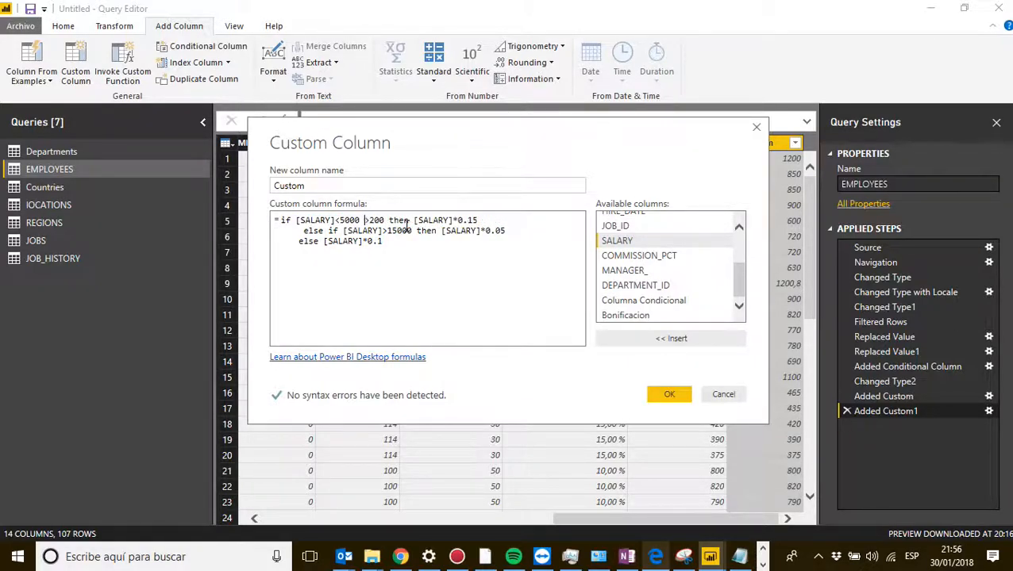
{"action": "key", "text": "Delete"}
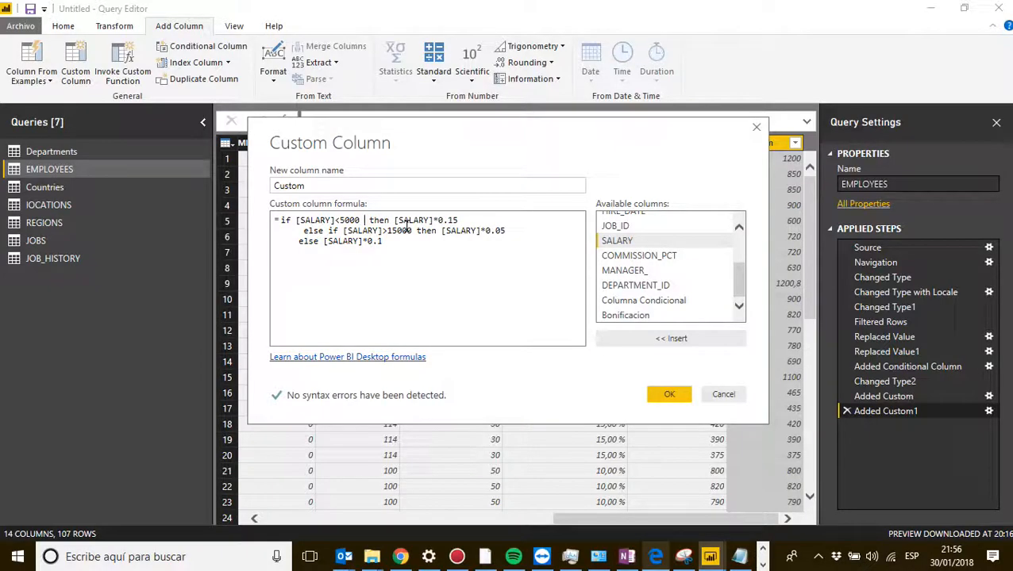
{"action": "key", "text": "Delete"}
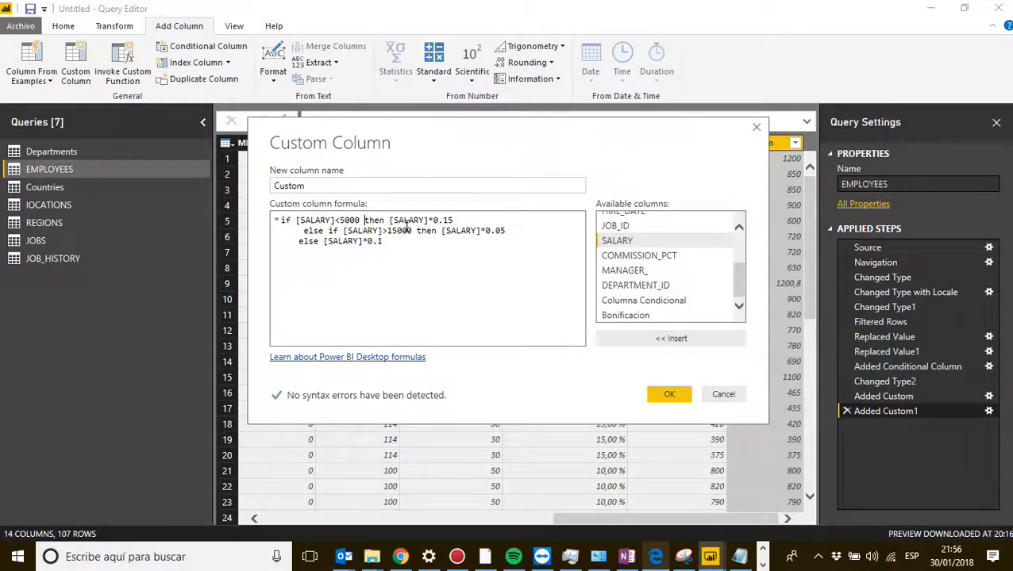
{"action": "left_click", "coordinate": [398, 251]}
{"action": "left_click_drag", "start_coordinate": [406, 150], "coordinate": [407, 137]}
{"action": "left_click", "coordinate": [414, 240]}
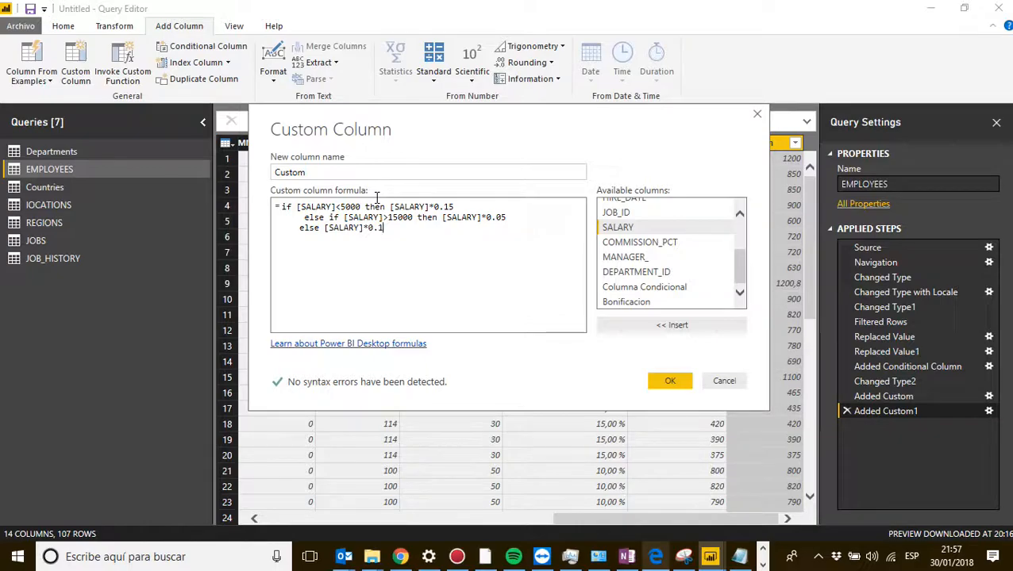
{"action": "left_click", "coordinate": [656, 383]}
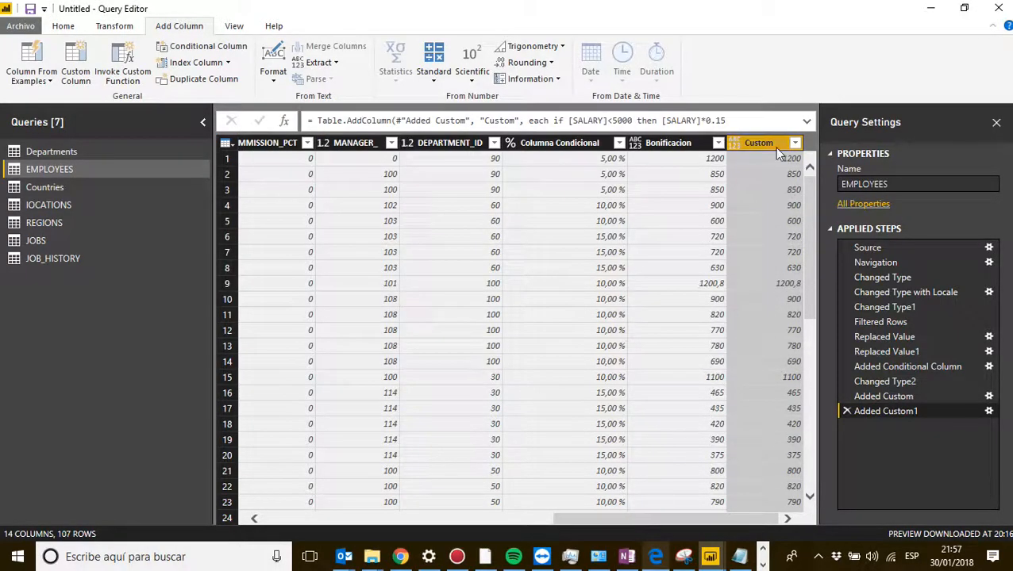
Compare the rules of the Added Conditional Column step with the custom column's formula, confirming both dialogs
{"action": "left_click", "coordinate": [668, 144]}
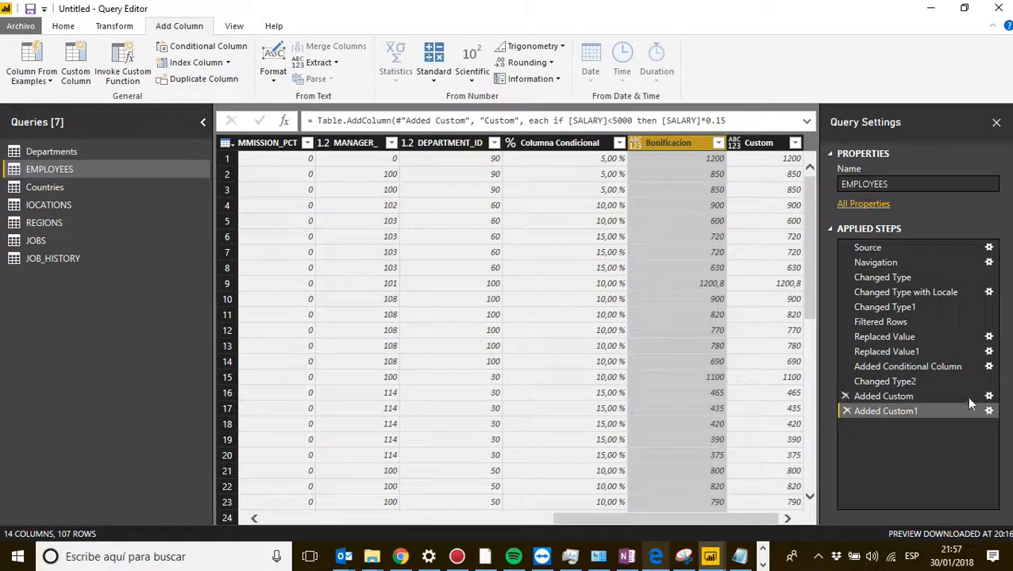
{"action": "left_click", "coordinate": [965, 366]}
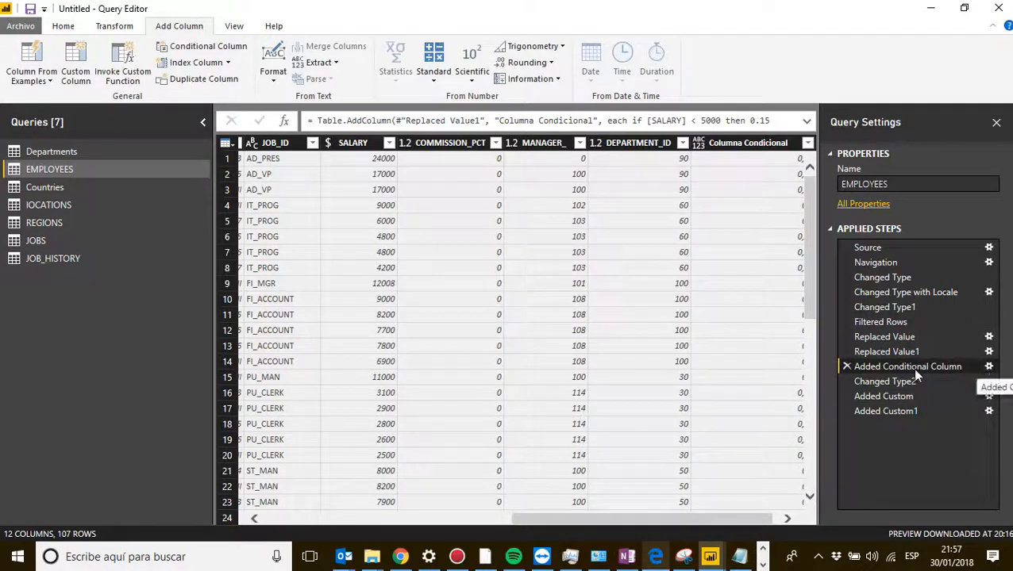
{"action": "left_click", "coordinate": [988, 367]}
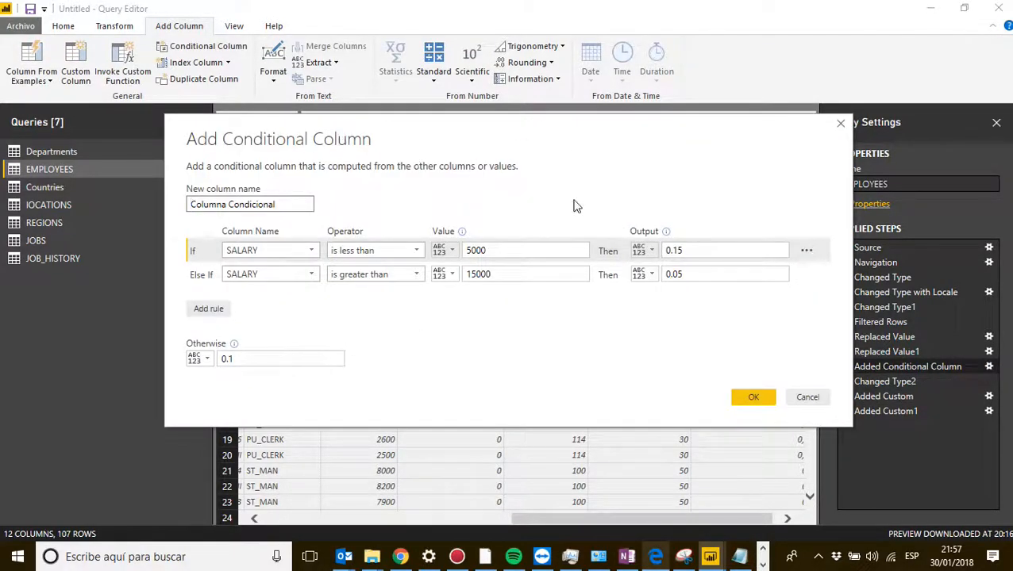
{"action": "left_click", "coordinate": [750, 398]}
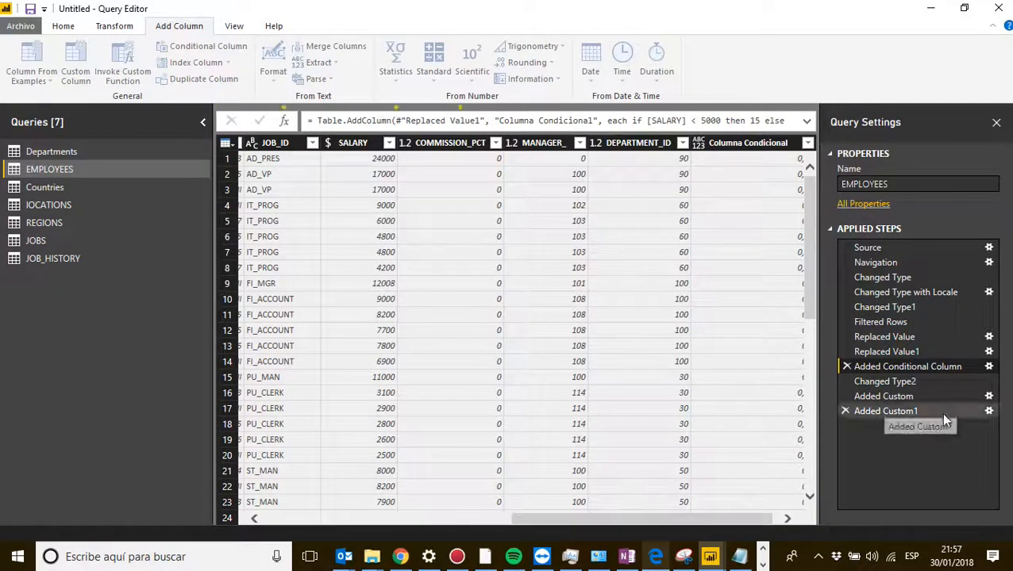
{"action": "left_click", "coordinate": [974, 411]}
{"action": "left_click", "coordinate": [988, 411]}
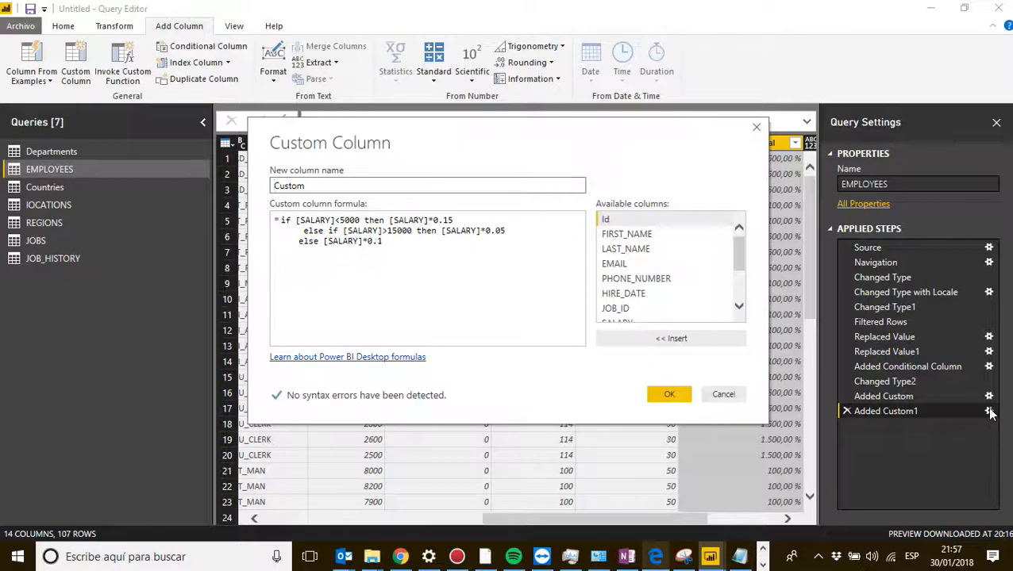
{"action": "left_click", "coordinate": [671, 395]}
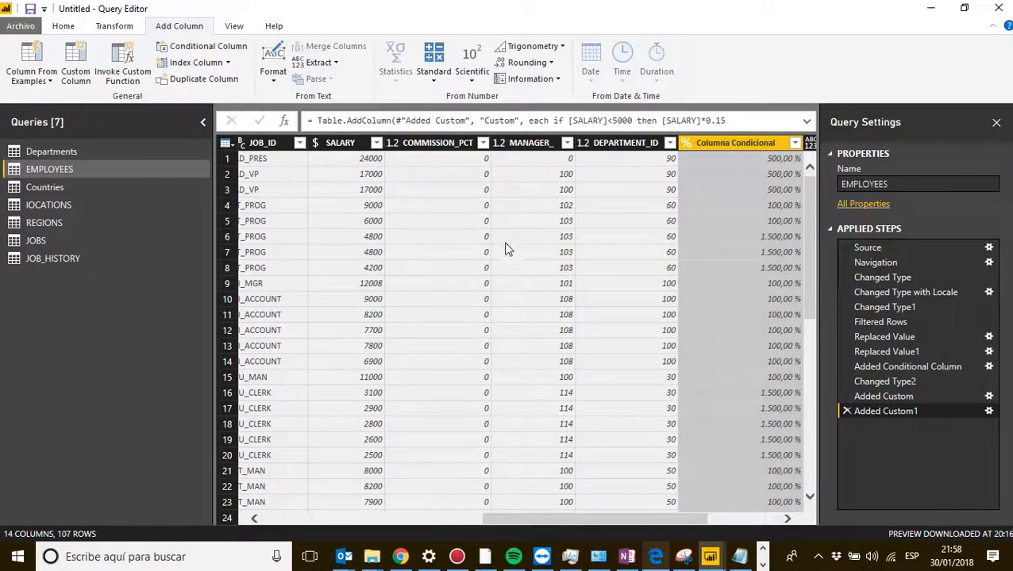